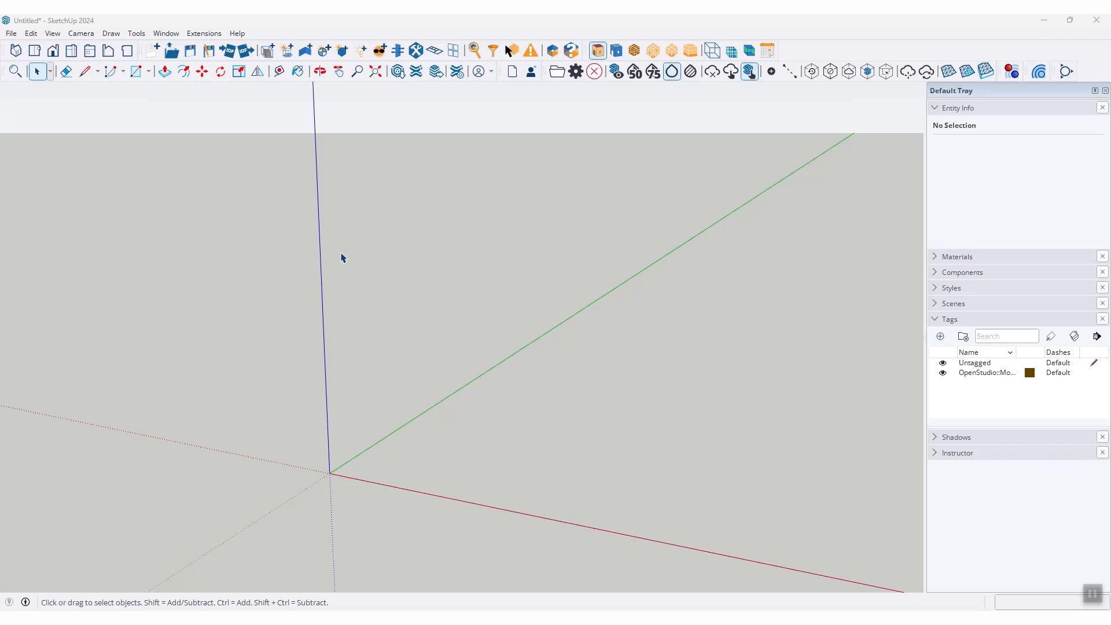
Step: Look at the Extension Manager and its extension installation file picker, and close both without installing anything
left_click(206, 33)
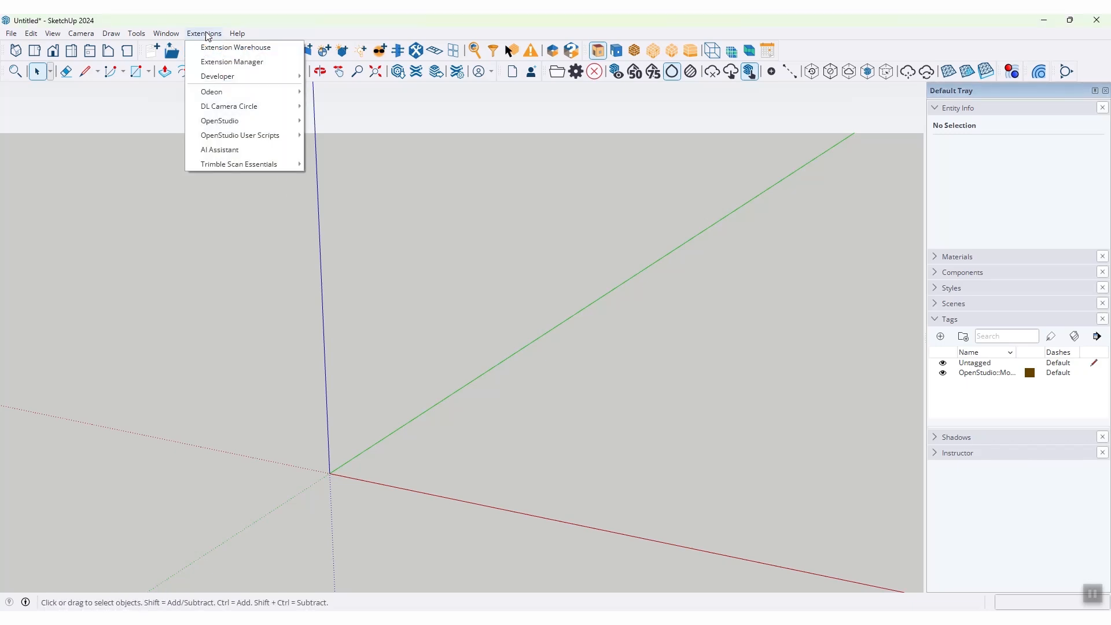
left_click(232, 61)
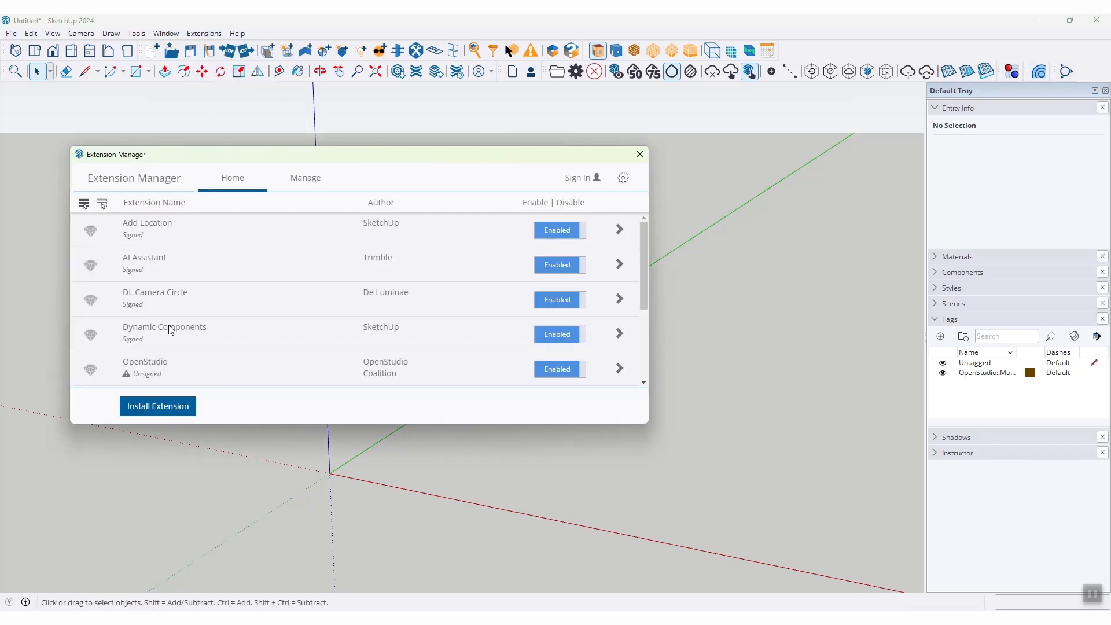
left_click(159, 407)
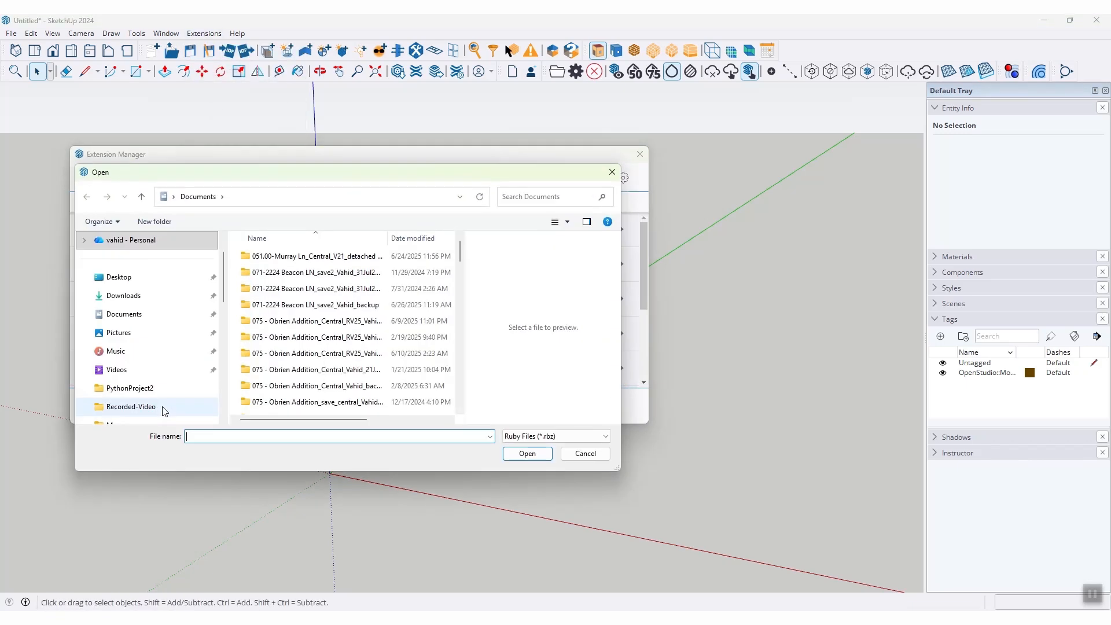
left_click(611, 173)
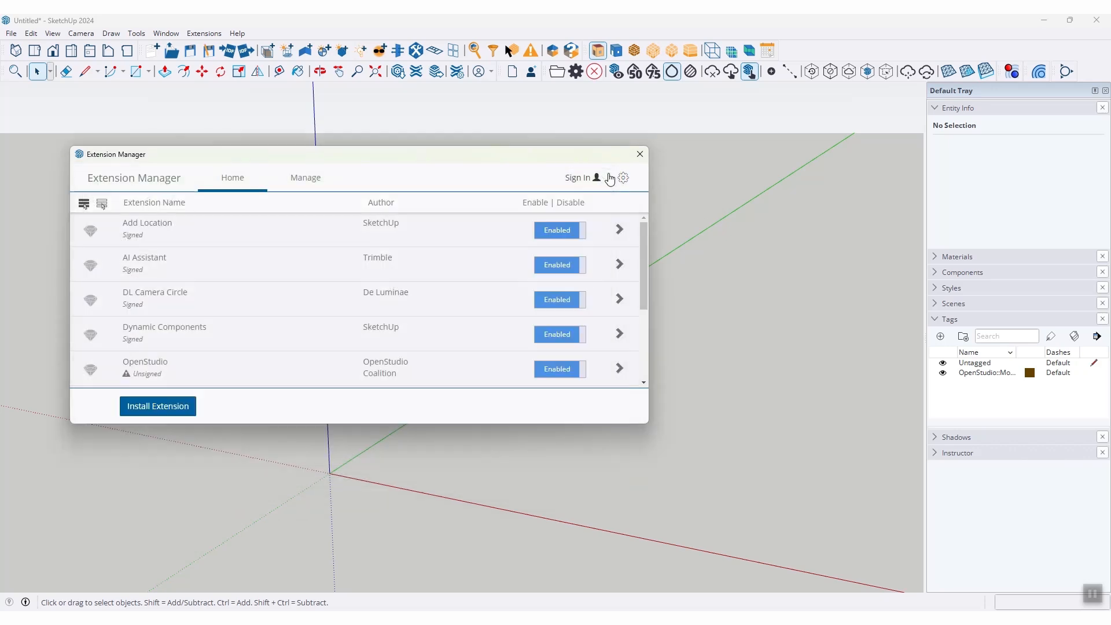
left_click(640, 155)
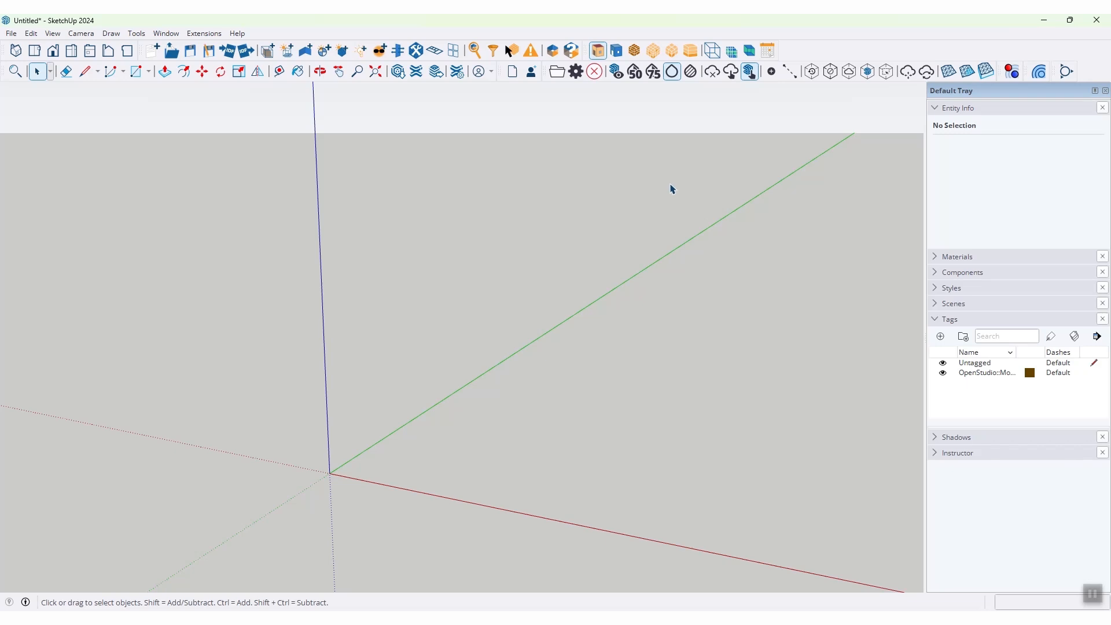
Step: Draw a 6 m by 7 m rectangle on the ground from the origin using plain geometry
left_click(136, 71)
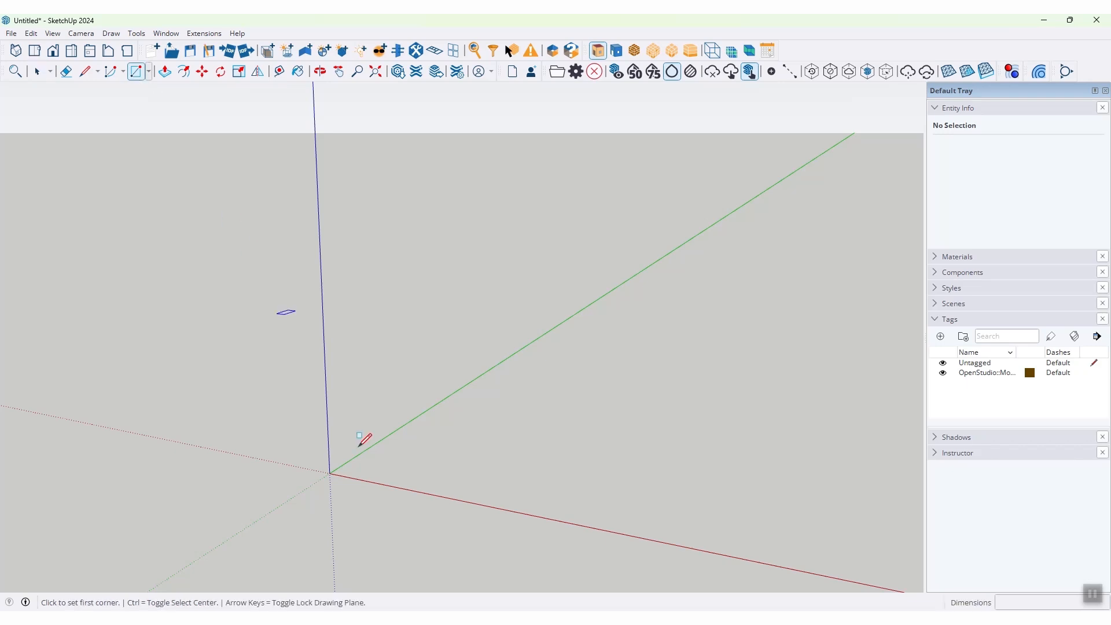
left_click(331, 474)
type("6,7")
key("Return")
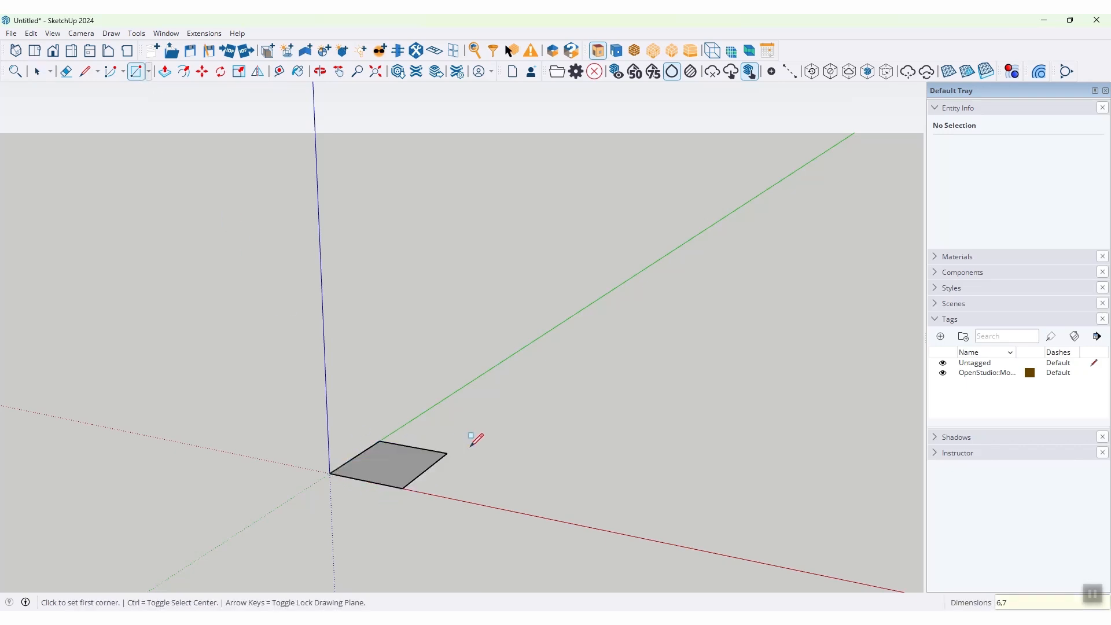
scroll(380, 492, "up", 1)
scroll(382, 489, "up", 2)
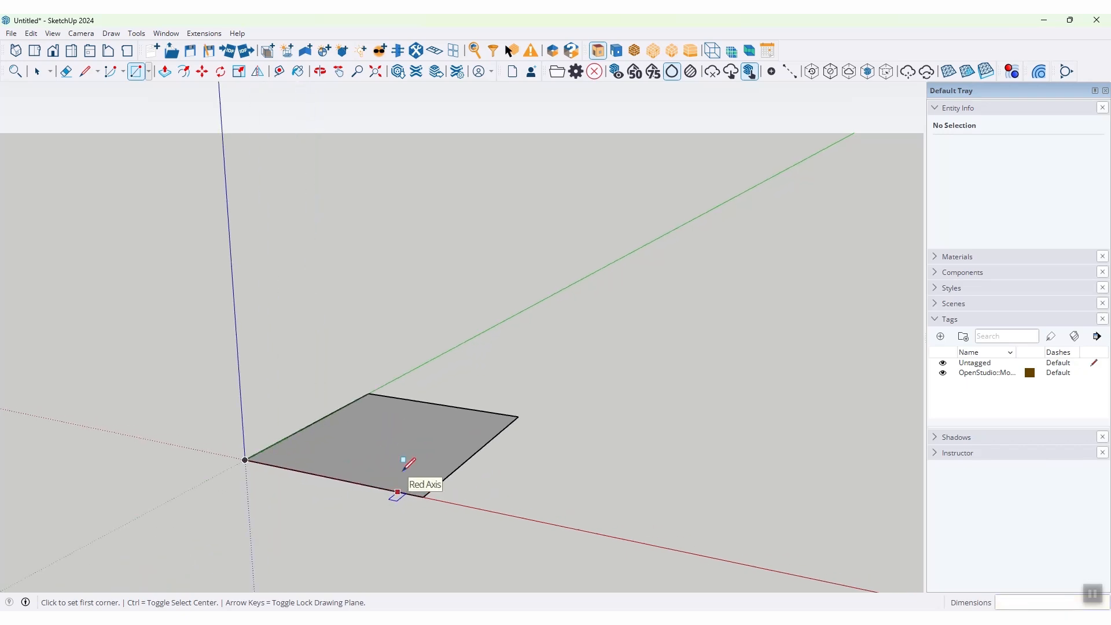
Step: Extrude the ground rectangle 3 m upward into a box with Push/Pull
left_click(164, 72)
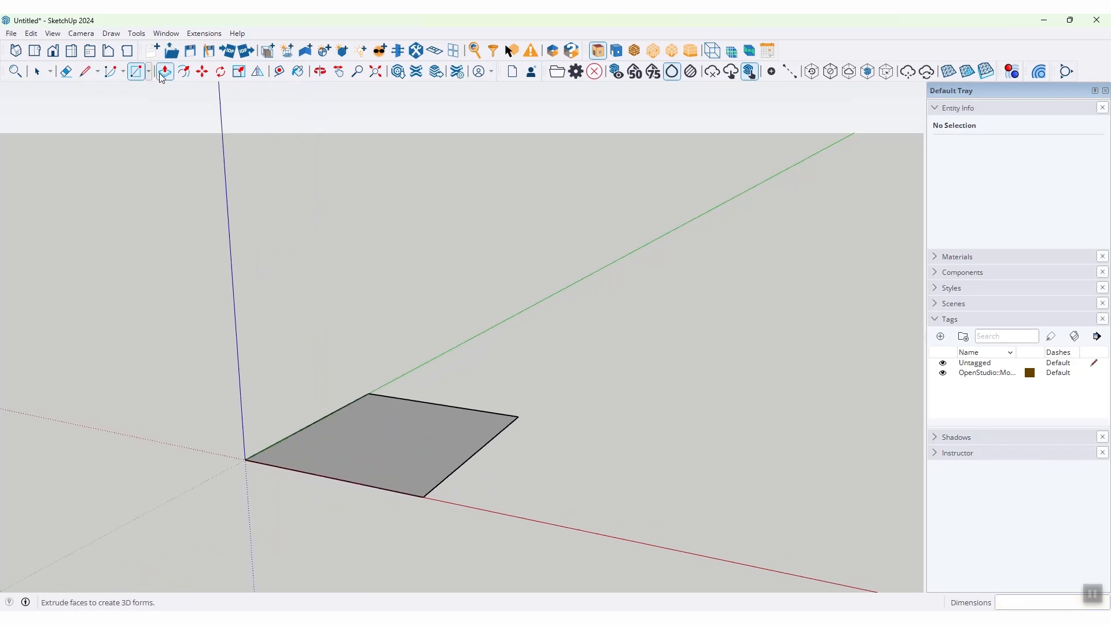
left_click(377, 449)
type("3")
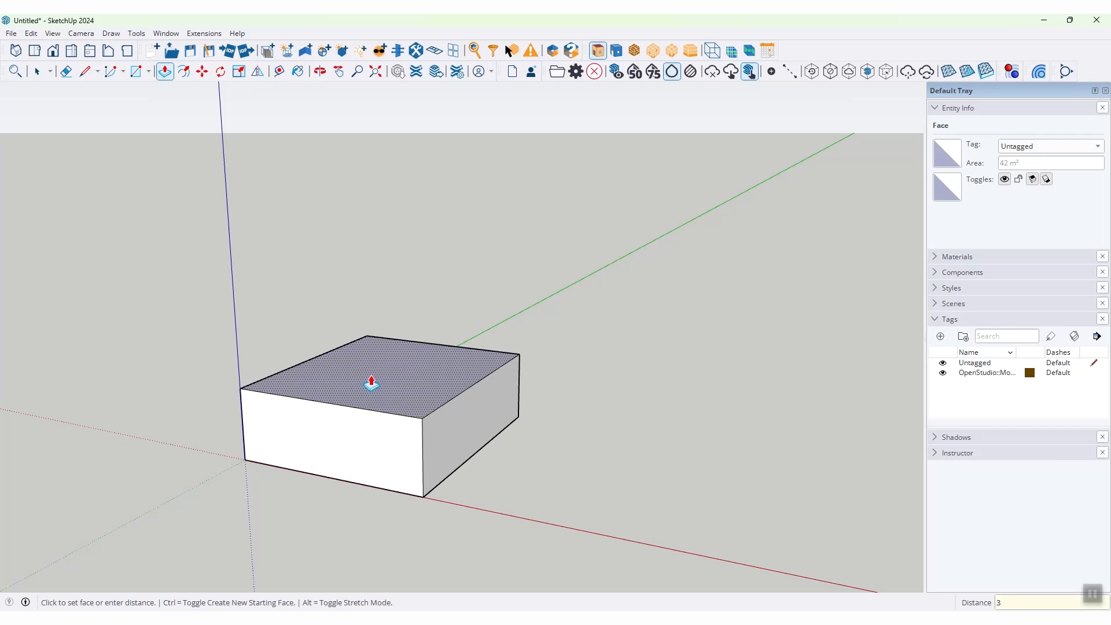
key("Return")
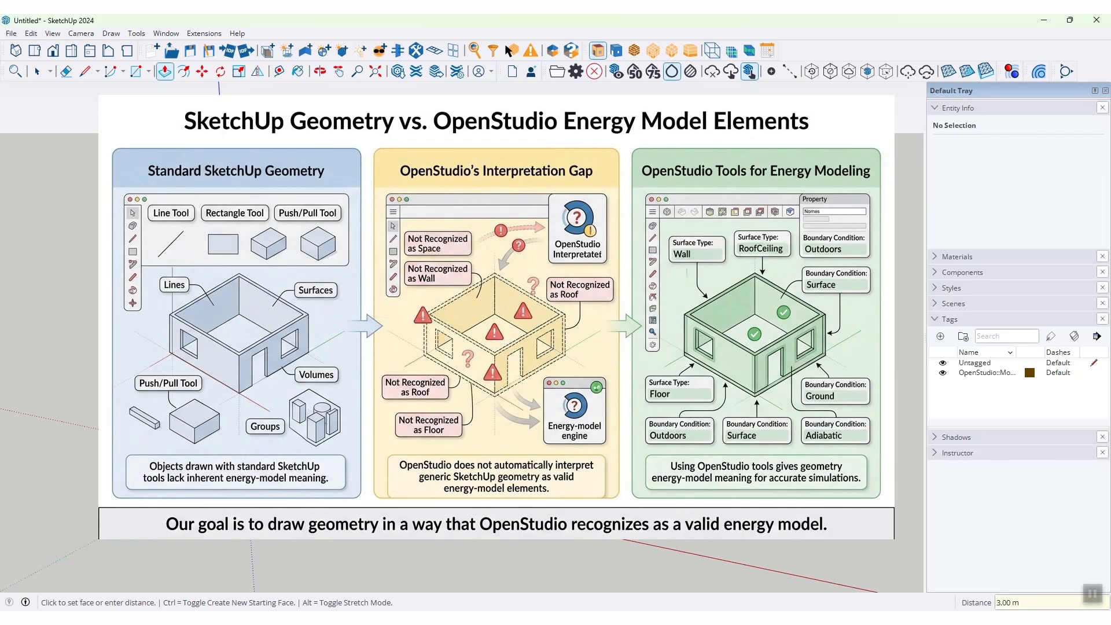
Step: Select the whole plain box and delete it
left_click(33, 78)
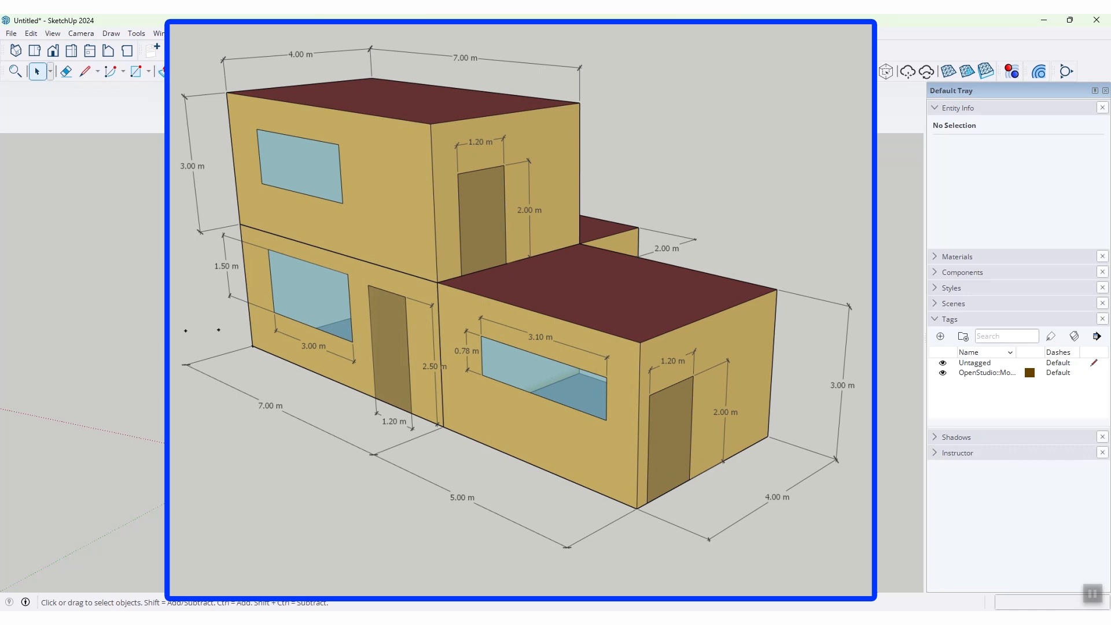
left_click(32, 76)
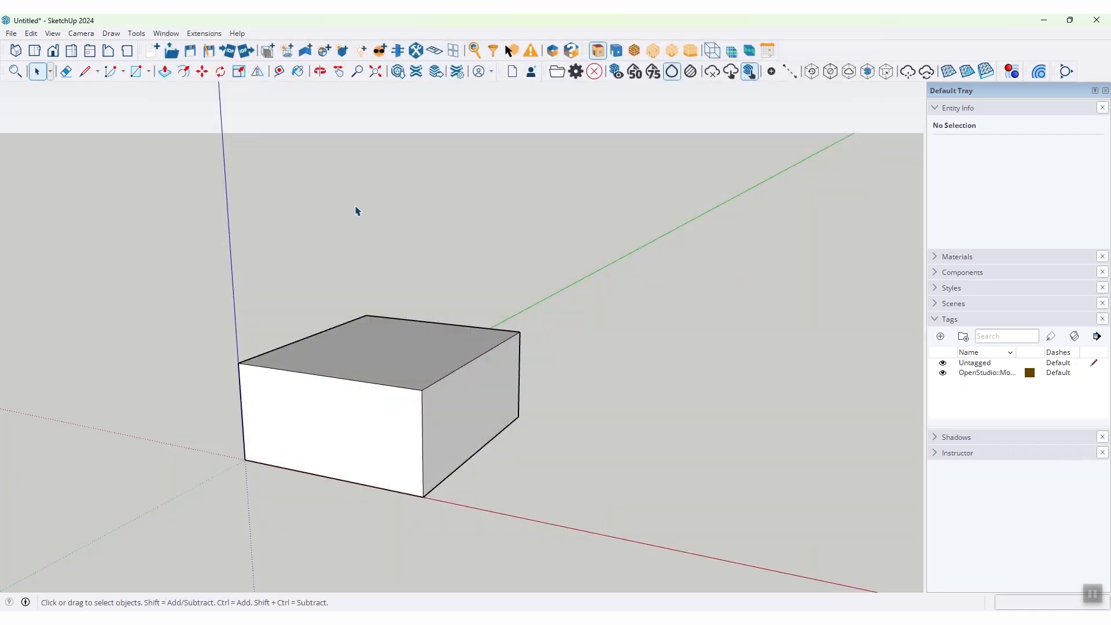
left_click_drag(615, 260, 66, 581)
key("Delete")
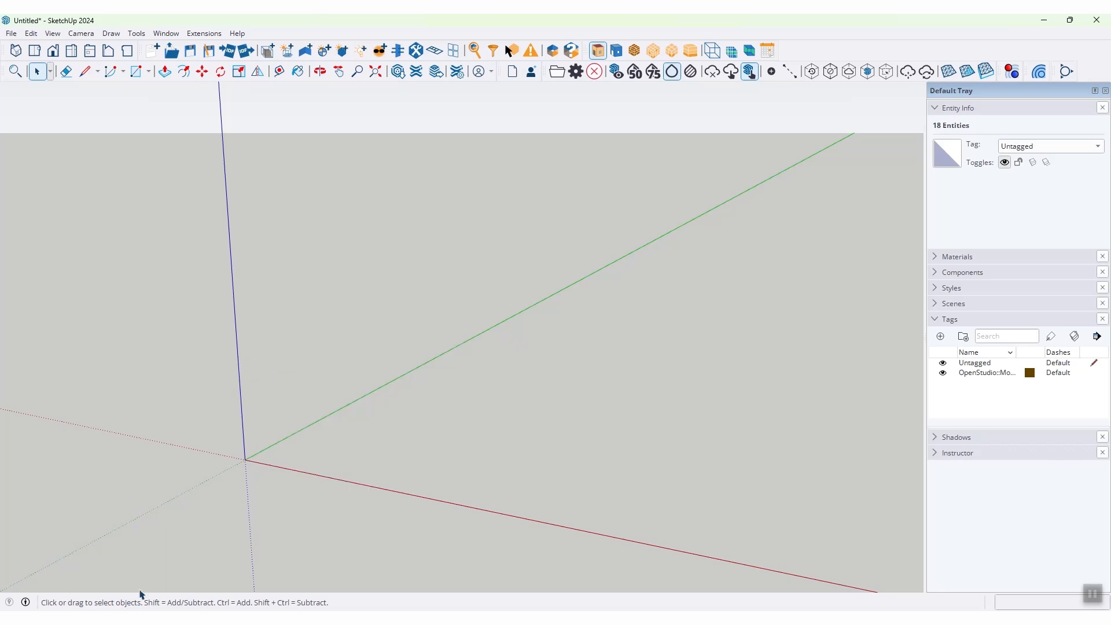
Step: Create a new OpenStudio space at the origin and open it for editing
left_click(270, 51)
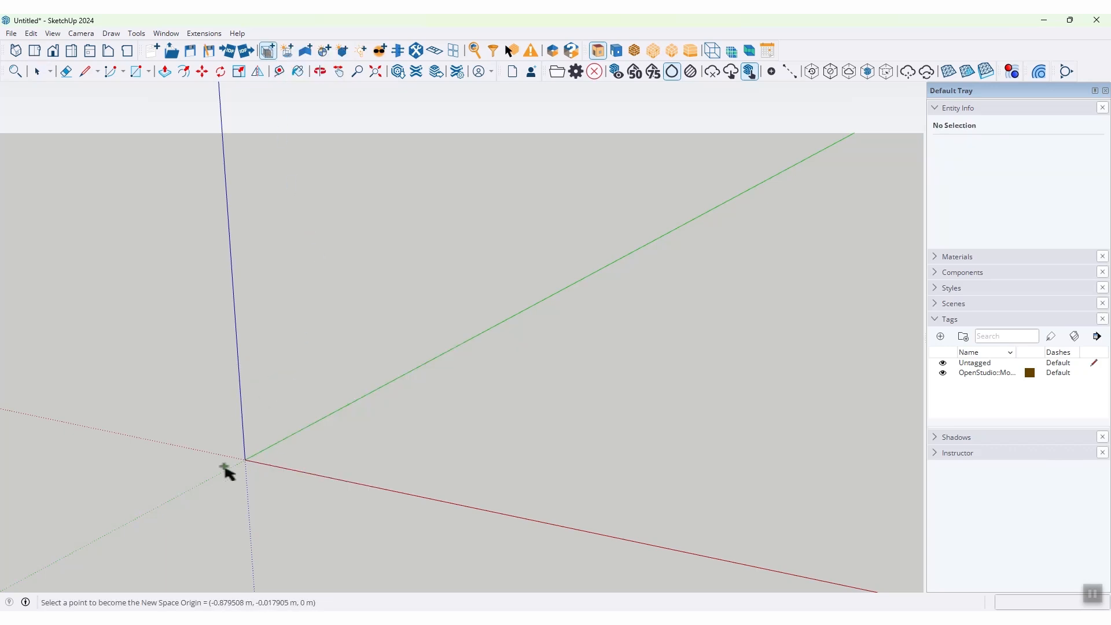
left_click(249, 461)
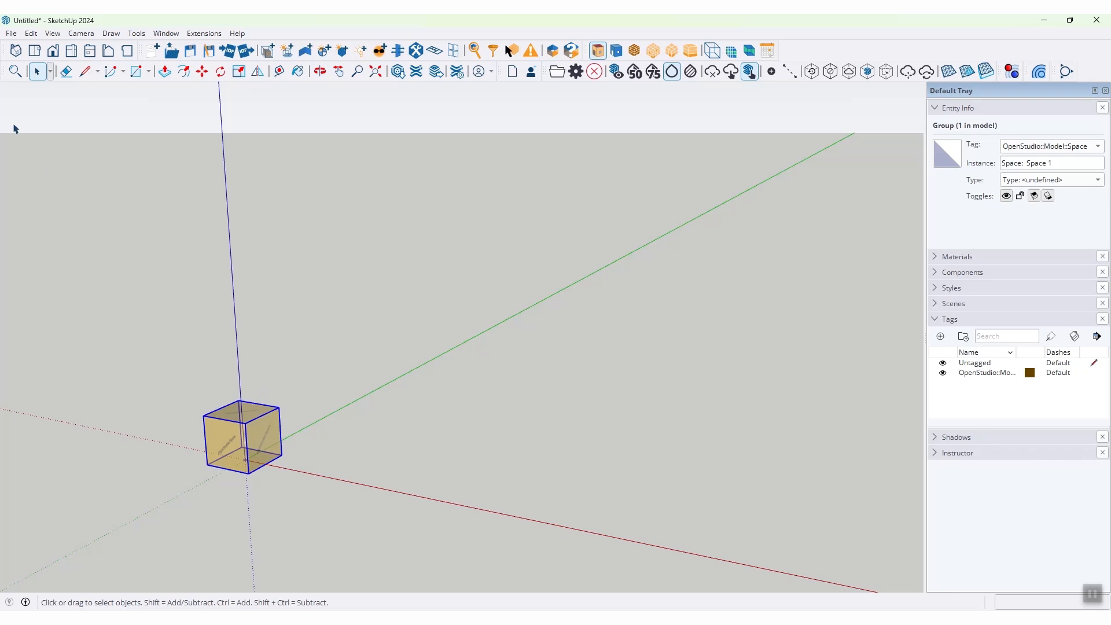
double_click(224, 436)
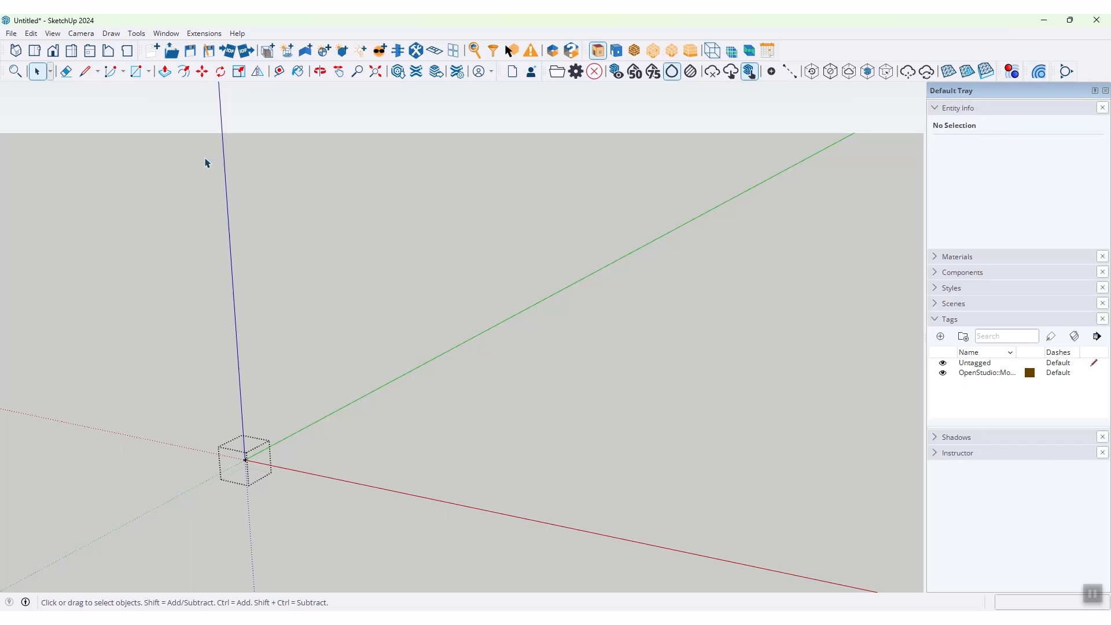
Step: Draw a 7 m by 6 m floor rectangle from the origin inside the space
left_click(137, 71)
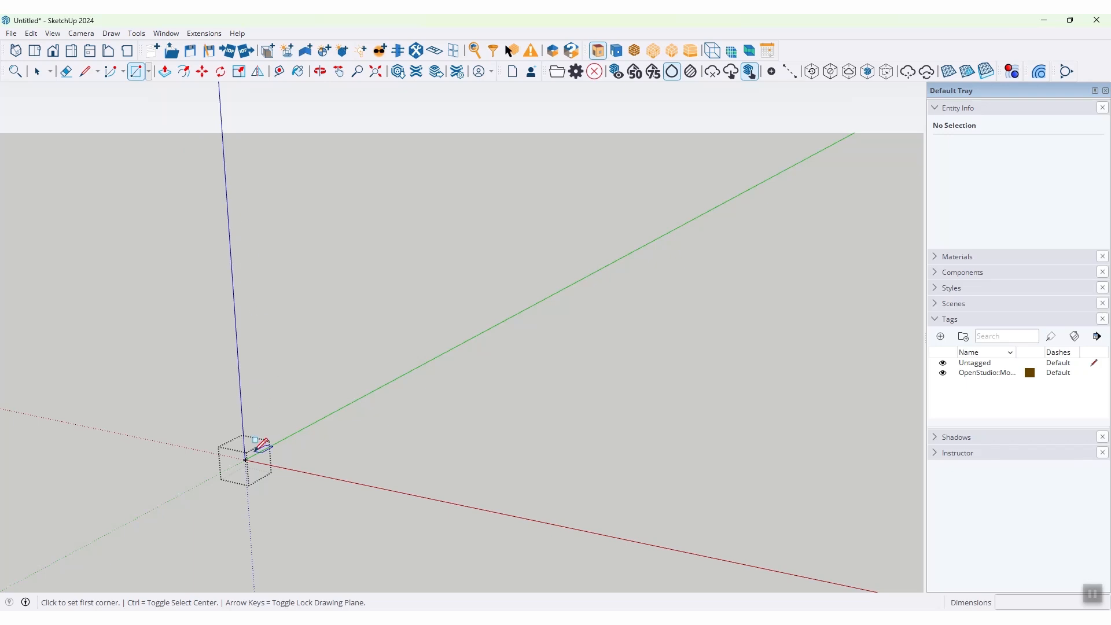
left_click(245, 459)
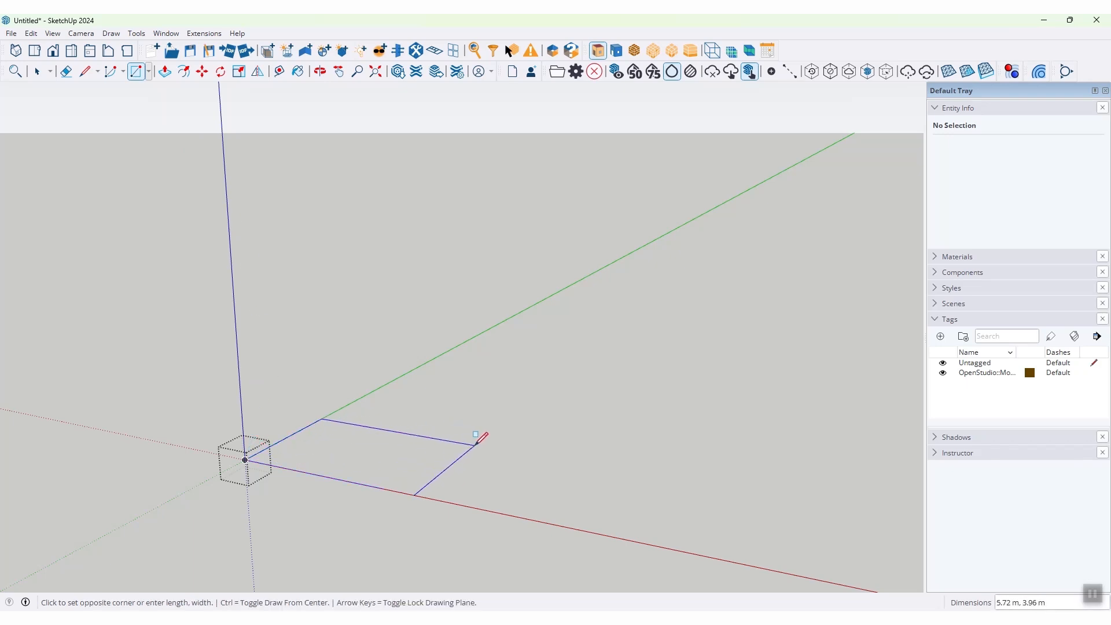
type("7,6")
key("Return")
Step: Extrude the floor rectangle 3 m upward to form the first room
left_click(164, 72)
left_click(436, 483)
type("3")
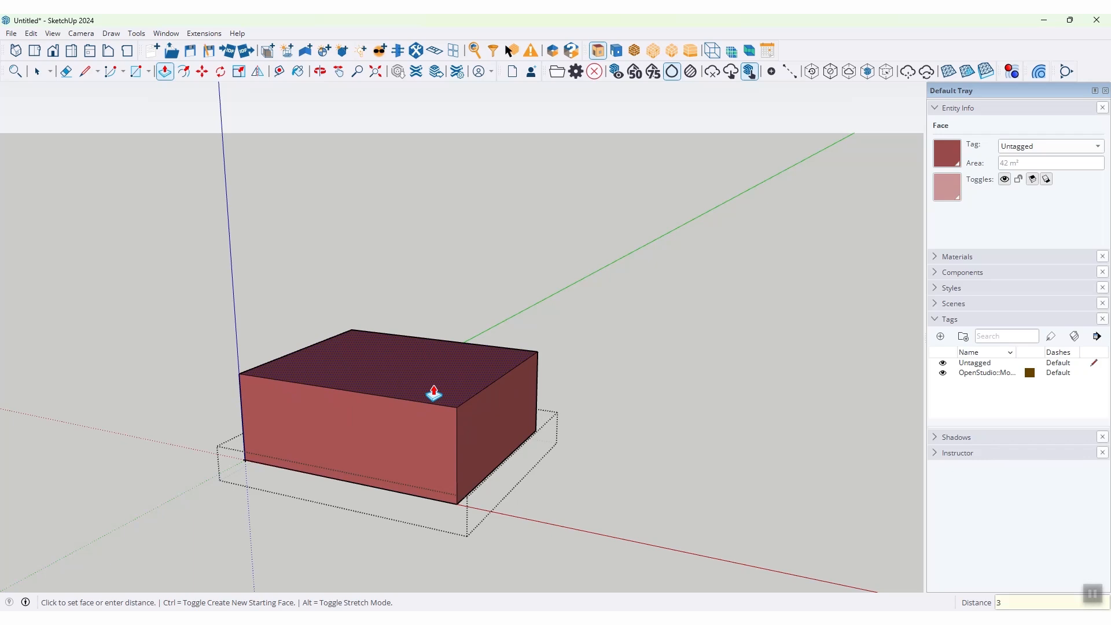
key("Return")
Step: Draw a 3 m by 1.5 m window on the front wall, away from its edges
left_click(136, 72)
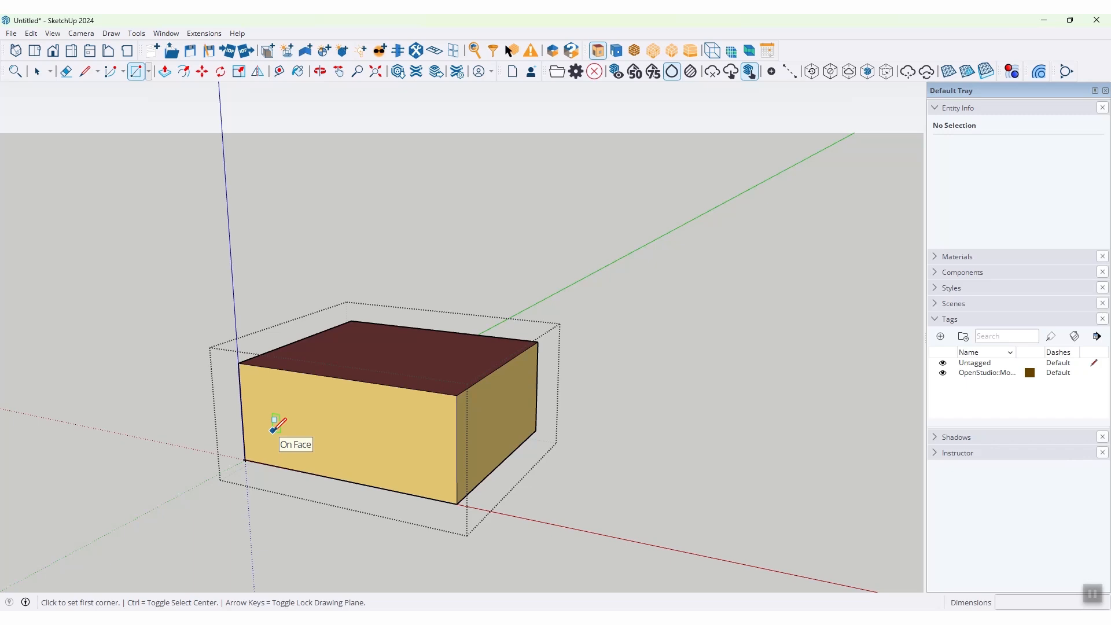
left_click(273, 430)
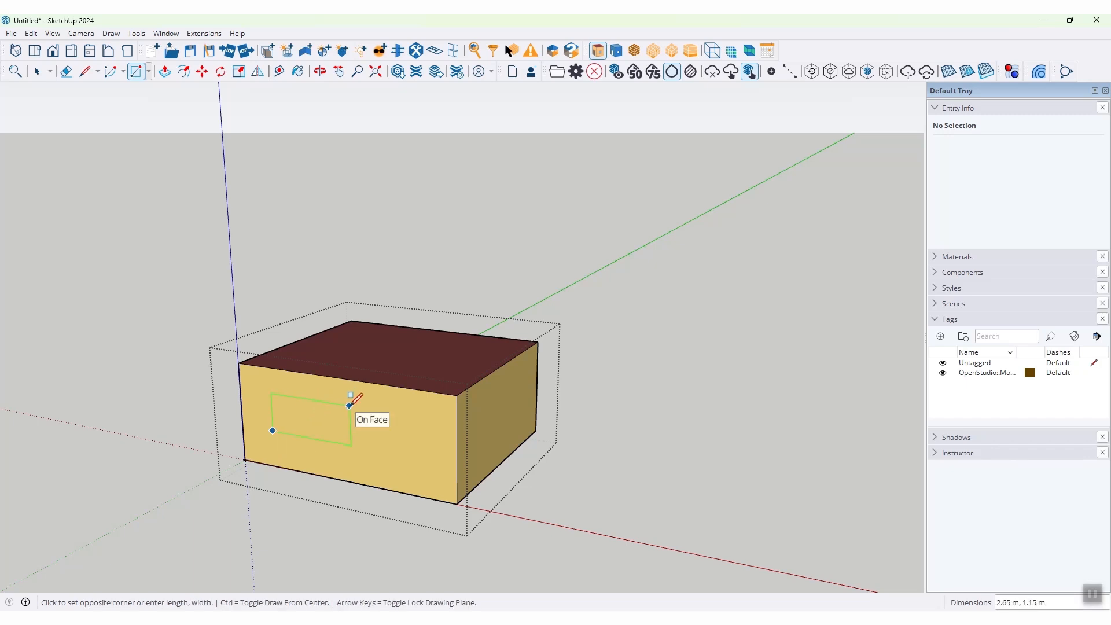
type("3")
type(",1.5")
key("Return")
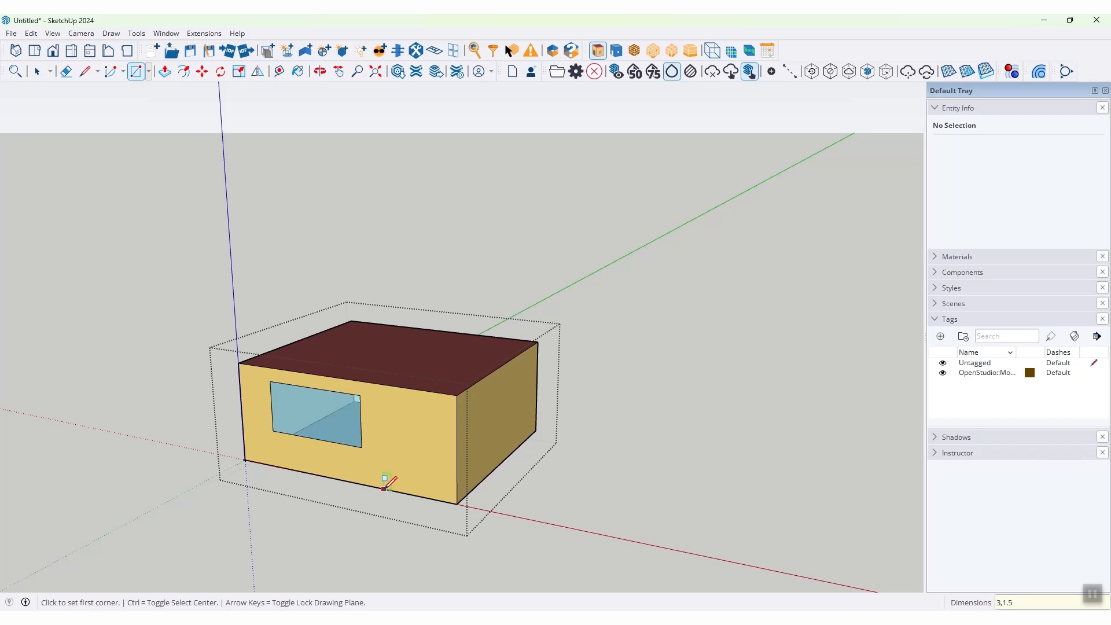
Step: Draw a 1.2 m by 2.5 m door rising from the front wall's base beside the window, and finish editing the space
left_click(383, 489)
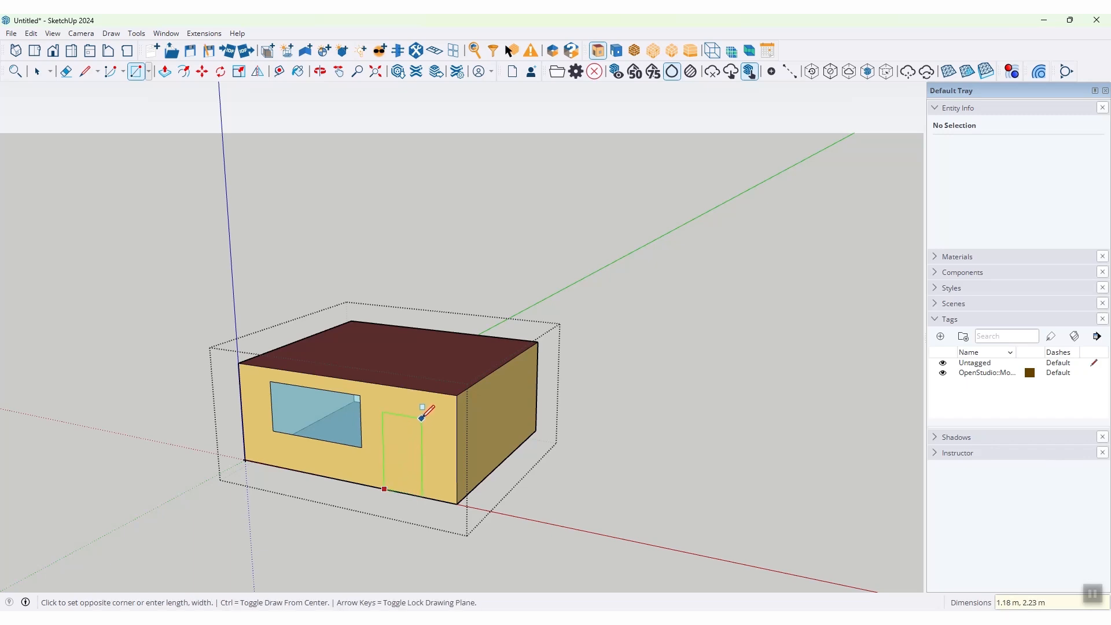
type("1.2,2.5")
left_click(422, 417)
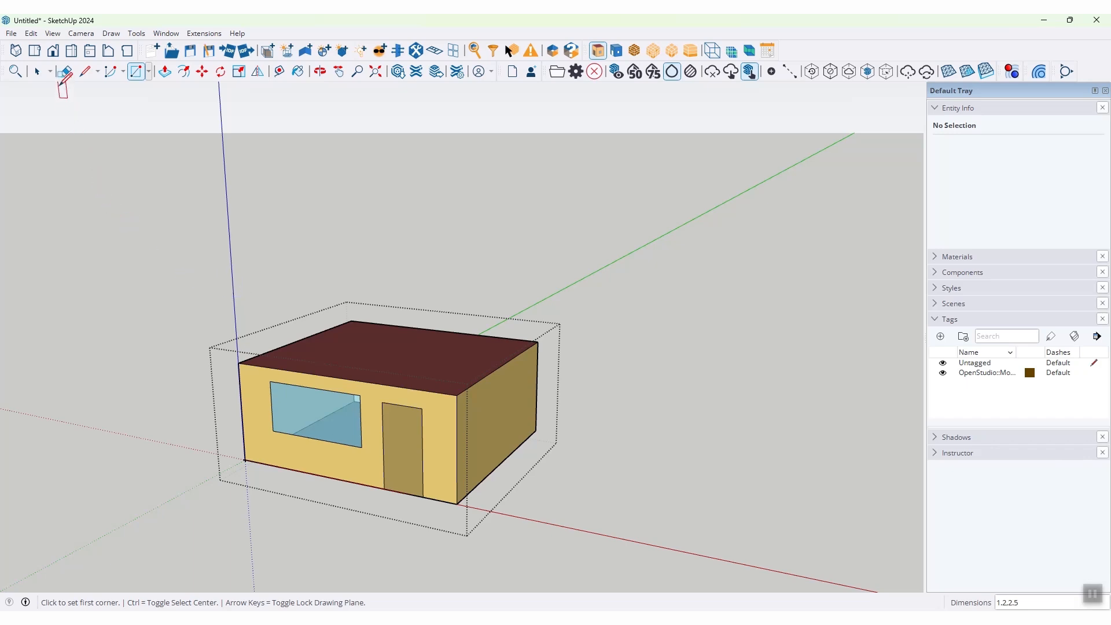
left_click(37, 72)
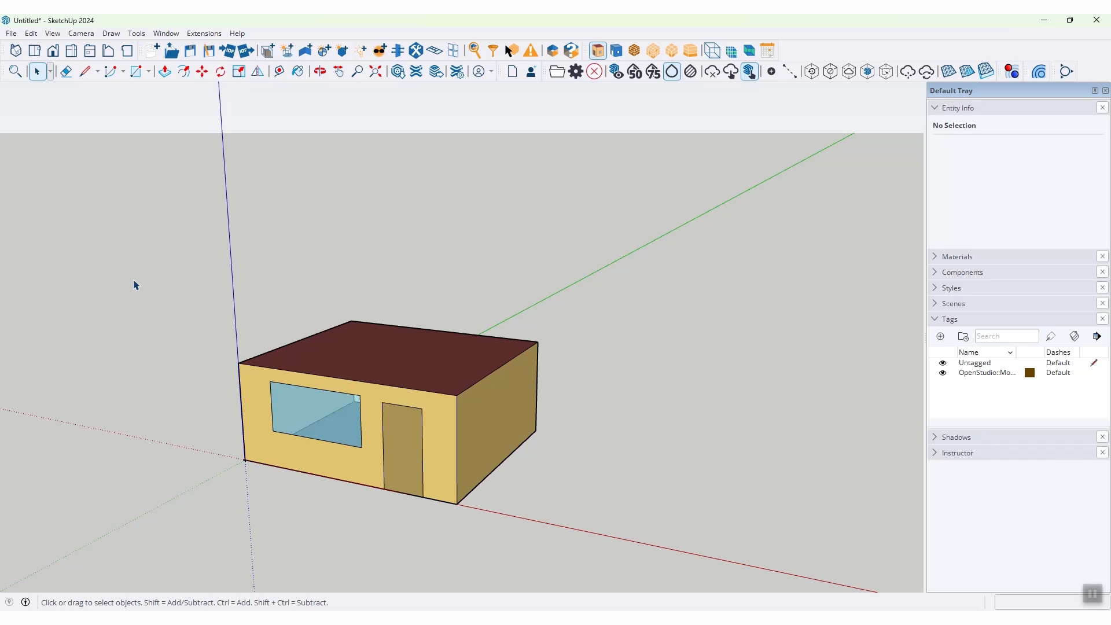
Step: Create a second space outside the first room and draw its 4 m by 5 m floor from that room's front corner along the red axis
left_click(268, 51)
left_click(202, 450)
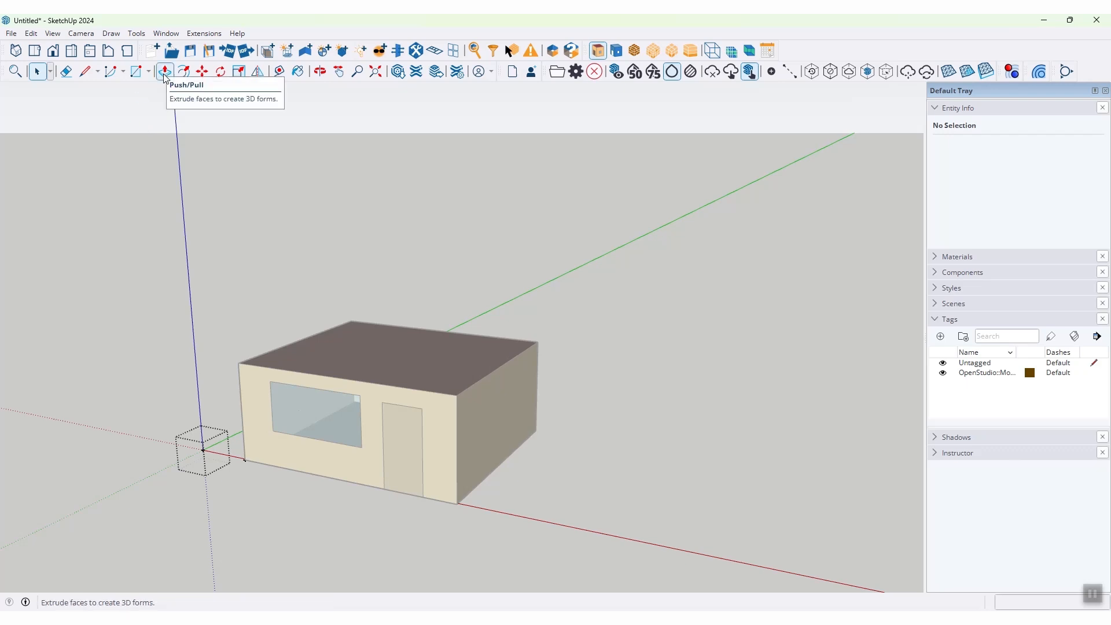
left_click(136, 71)
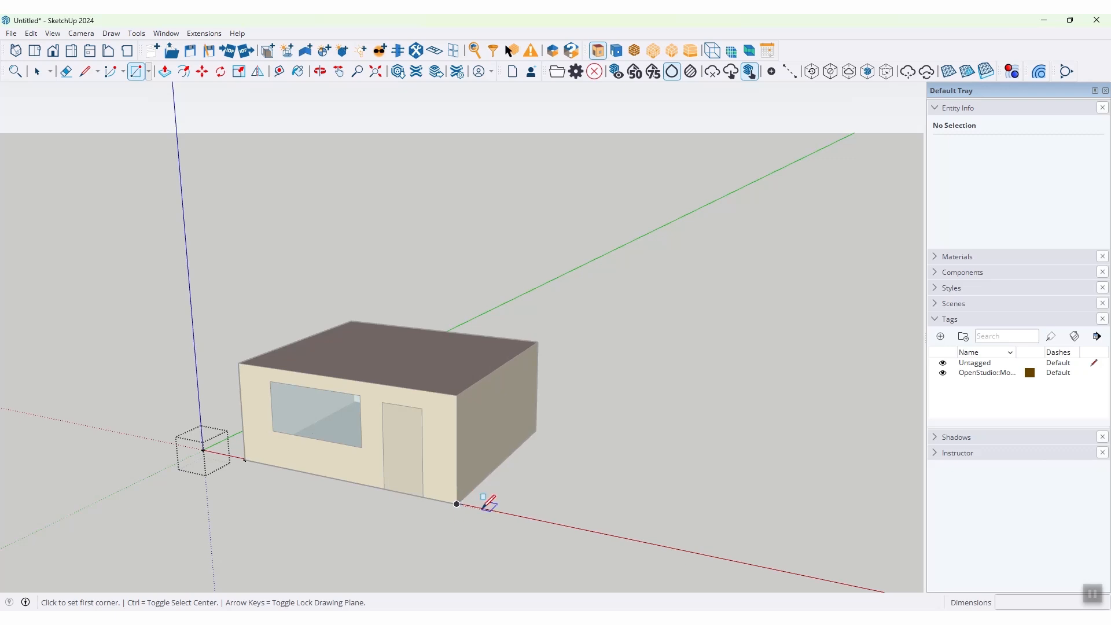
left_click(457, 503)
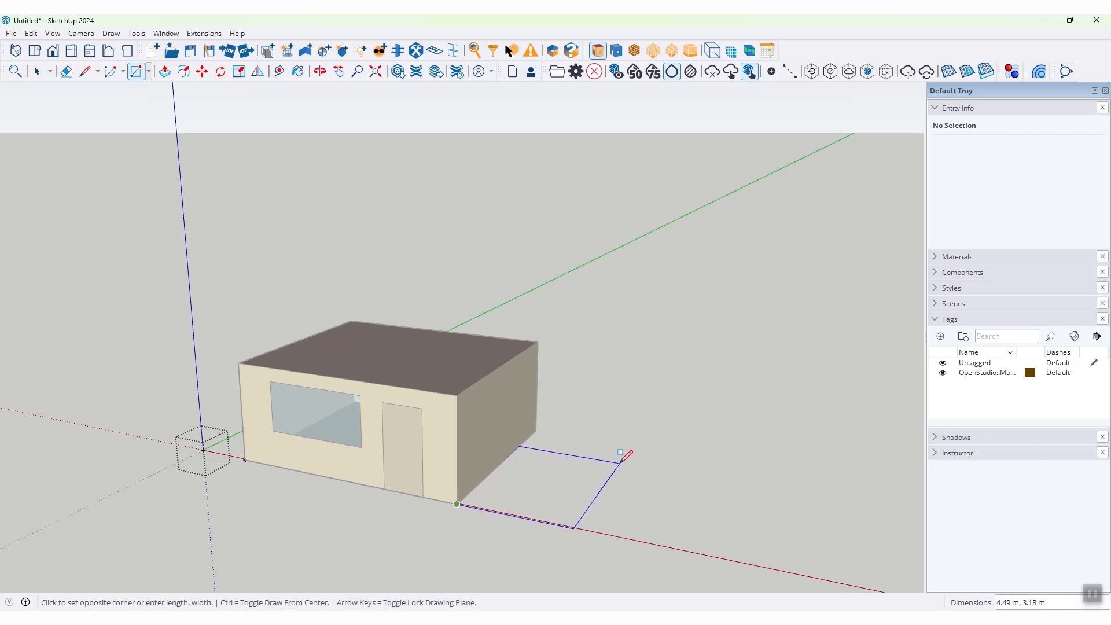
type("4,5")
key("Return")
Step: Extrude the second space's floor up to the first room's roof height
left_click(165, 71)
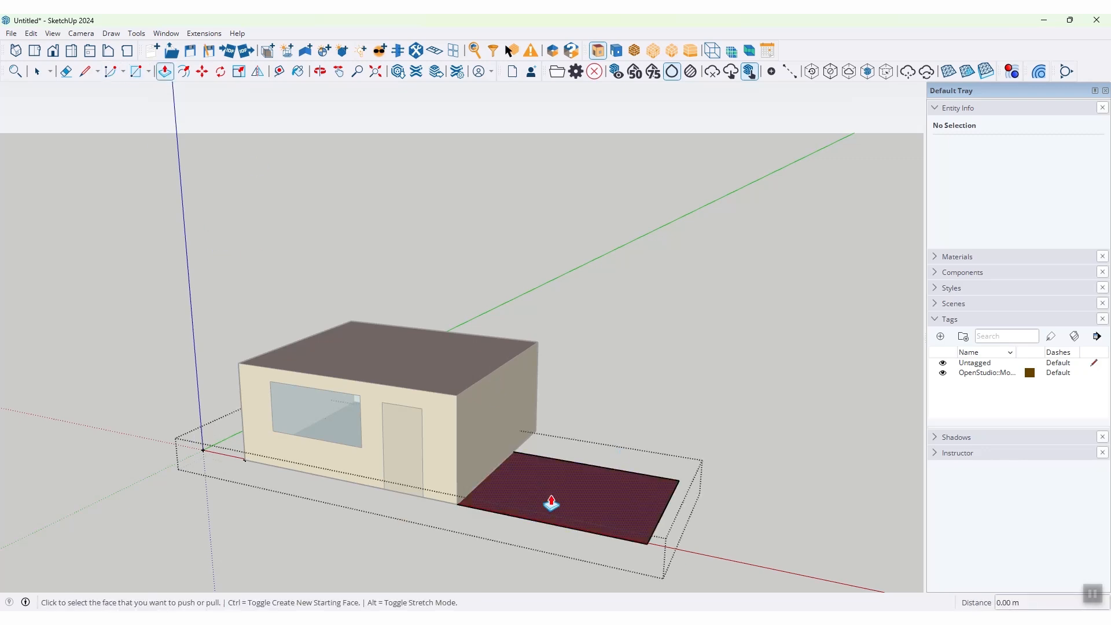
left_click(550, 504)
left_click(463, 397)
Step: Draw a wide window about 3.1 m by 0.78 m on the second room's front wall
key("r")
left_click(500, 433)
left_click(606, 480)
key("space")
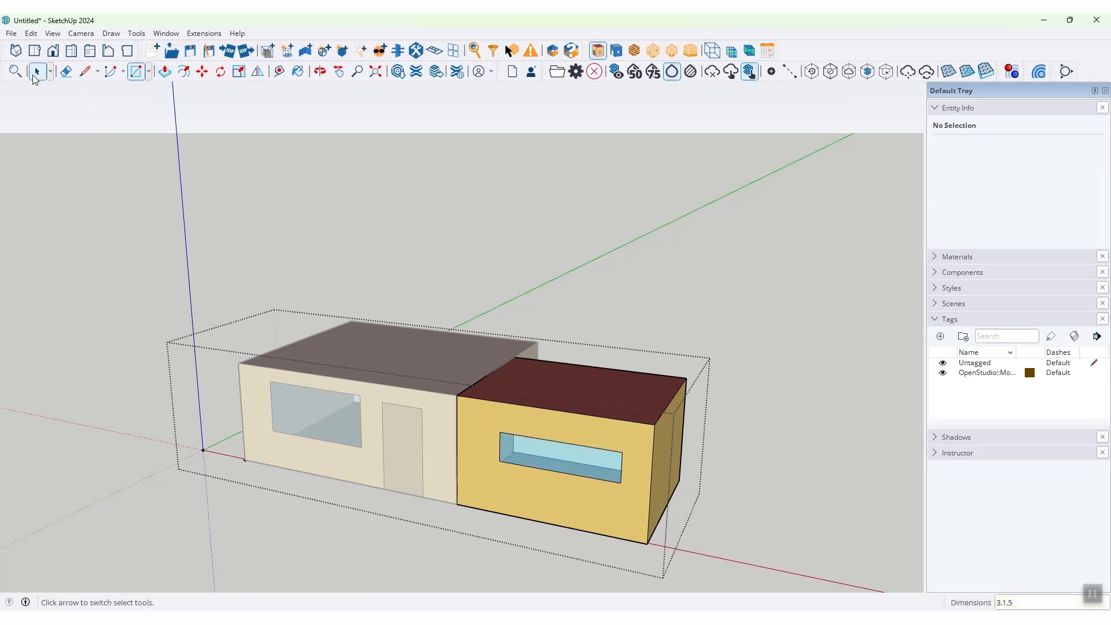
Step: Draw a door about 1.2 m by 2 m at the base of the second room's end wall, and finish editing the space
middle_click_drag(652, 528, 551, 561)
key("r")
left_click(522, 561)
left_click(561, 438)
middle_click_drag(560, 438, 549, 493)
middle_click_drag(355, 351, 371, 397)
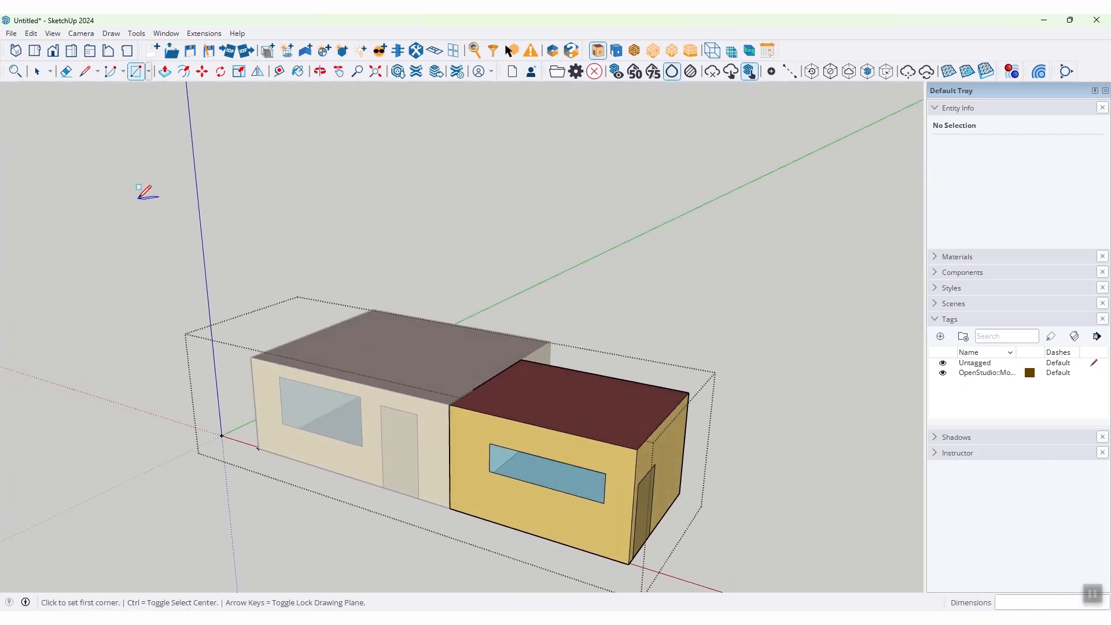
left_click(38, 71)
left_click(308, 330)
Step: Create a third space and draw its 7 m by 4 m floor on the first room's roof, starting at the corner shared with the second room
middle_click_drag(308, 334, 259, 354)
left_click(267, 51)
left_click(199, 432)
double_click(200, 431)
left_click(136, 71)
left_click(447, 416)
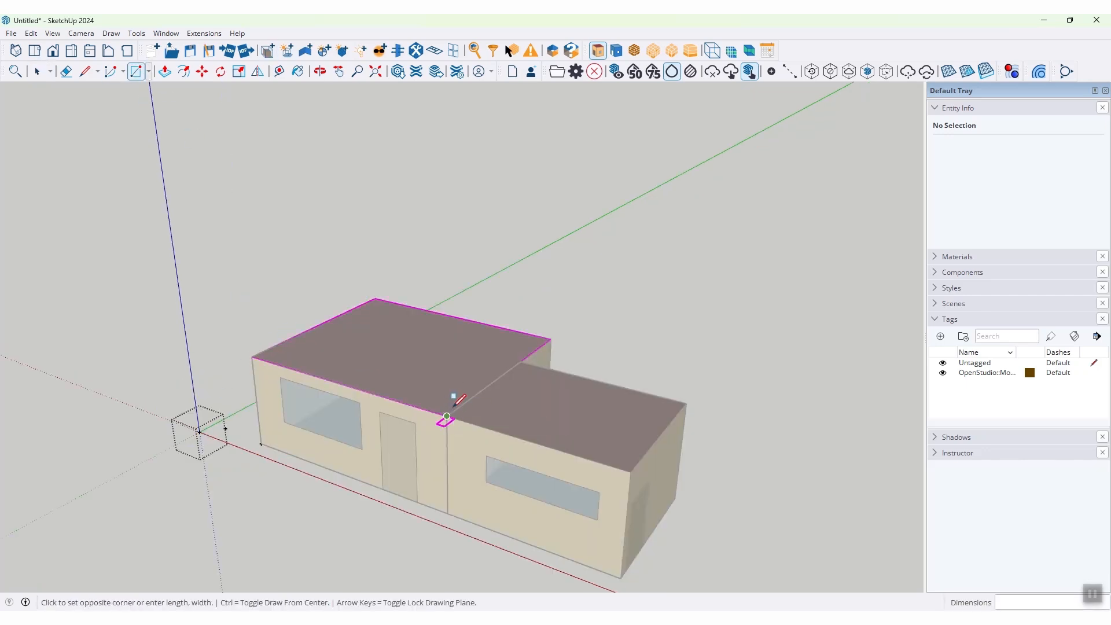
left_click(340, 317)
Step: Extrude the rooftop floor rectangle 3 m upward to form the upper storey
key("p")
left_click(384, 379)
left_click(377, 318)
Step: Draw a window about 3 m wide and 1.1 m high on the upper storey's front wall
key("r")
left_click(273, 293)
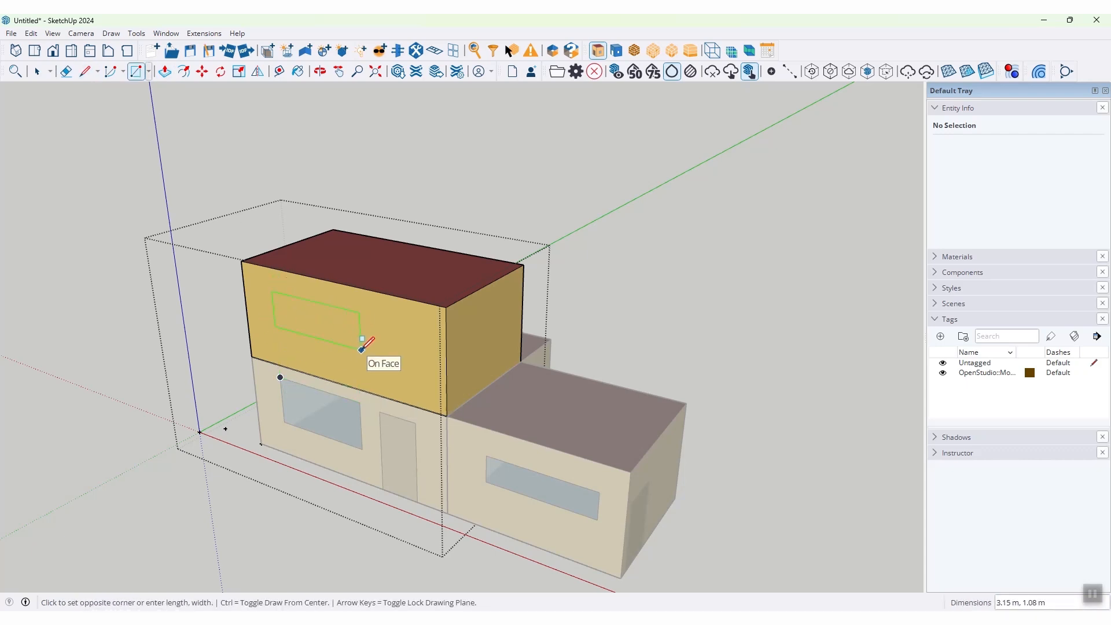
left_click(357, 352)
Step: Draw a door at the base of the upper storey's end wall, and finish editing the space
left_click(459, 407)
type("1.2,2")
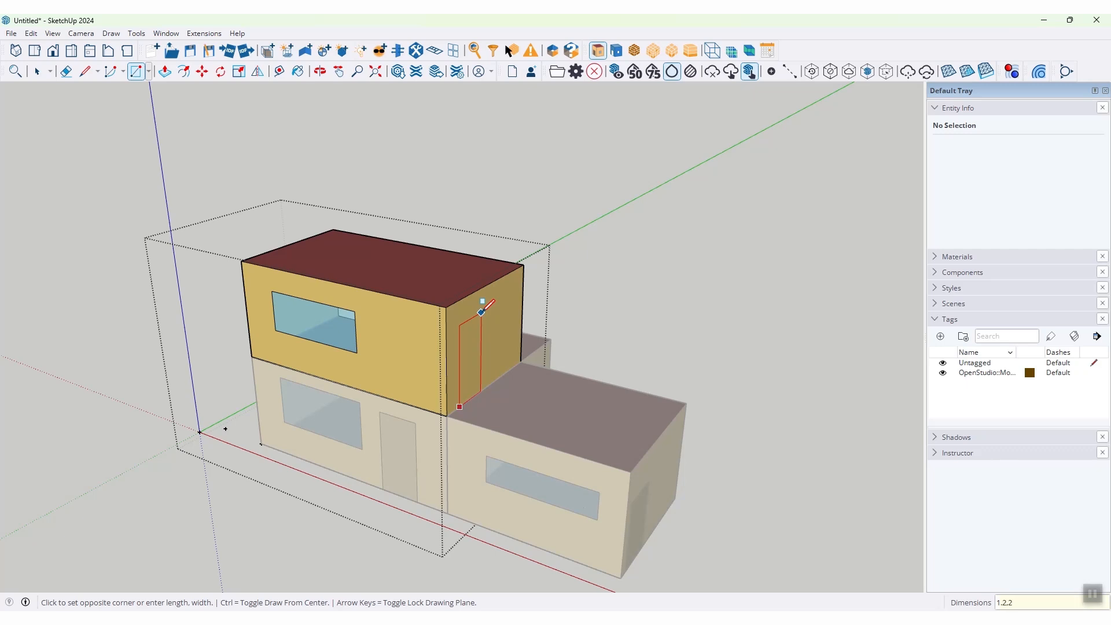
key("Return")
key("space")
left_click(157, 208)
mouse_move(578, 331)
middle_mouse_down()
mouse_move(422, 314)
mouse_move(596, 317)
mouse_move(568, 313)
middle_mouse_up()
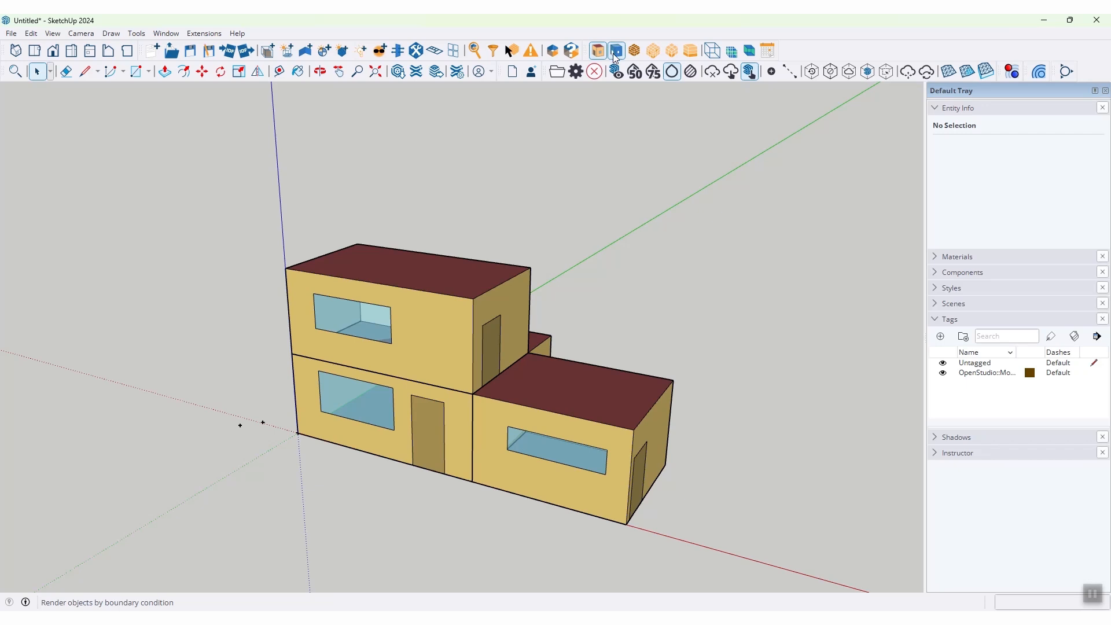
Step: Render the model by boundary condition in X-ray mode and examine the surfaces between the spaces
left_click(617, 51)
mouse_move(591, 231)
middle_mouse_down()
mouse_move(600, 231)
mouse_move(586, 238)
middle_mouse_up()
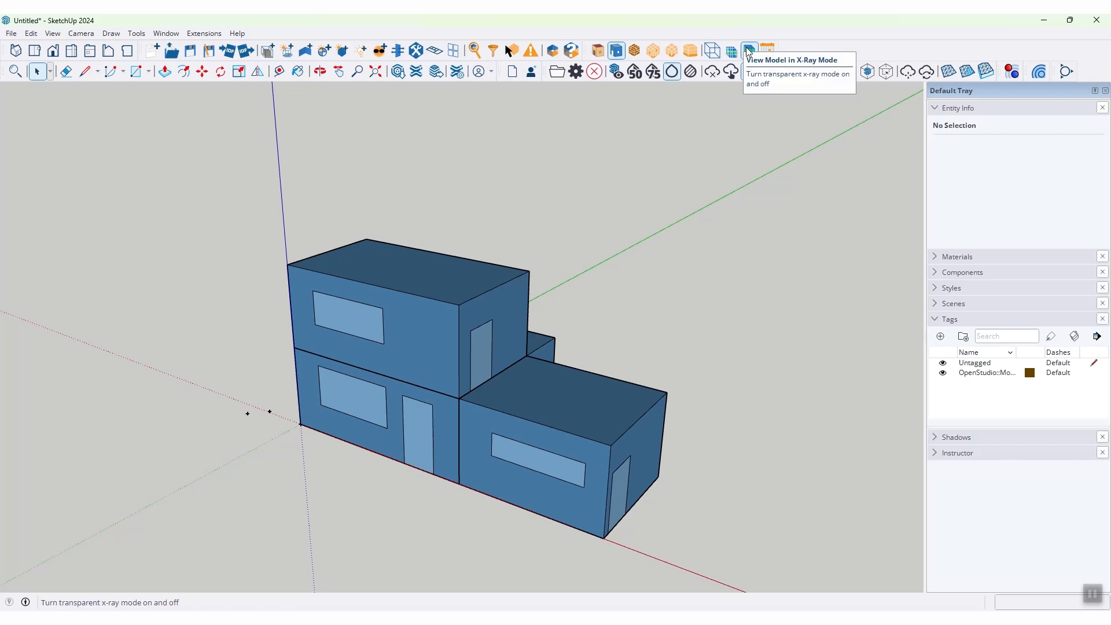
left_click(748, 51)
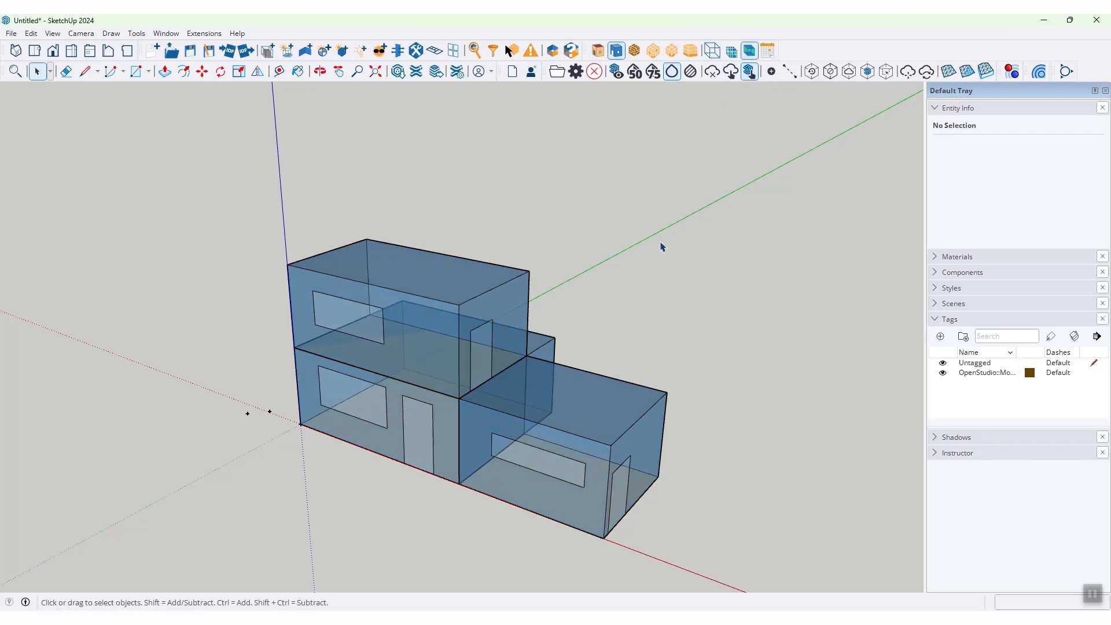
key("o")
left_click_drag(650, 241, 622, 266)
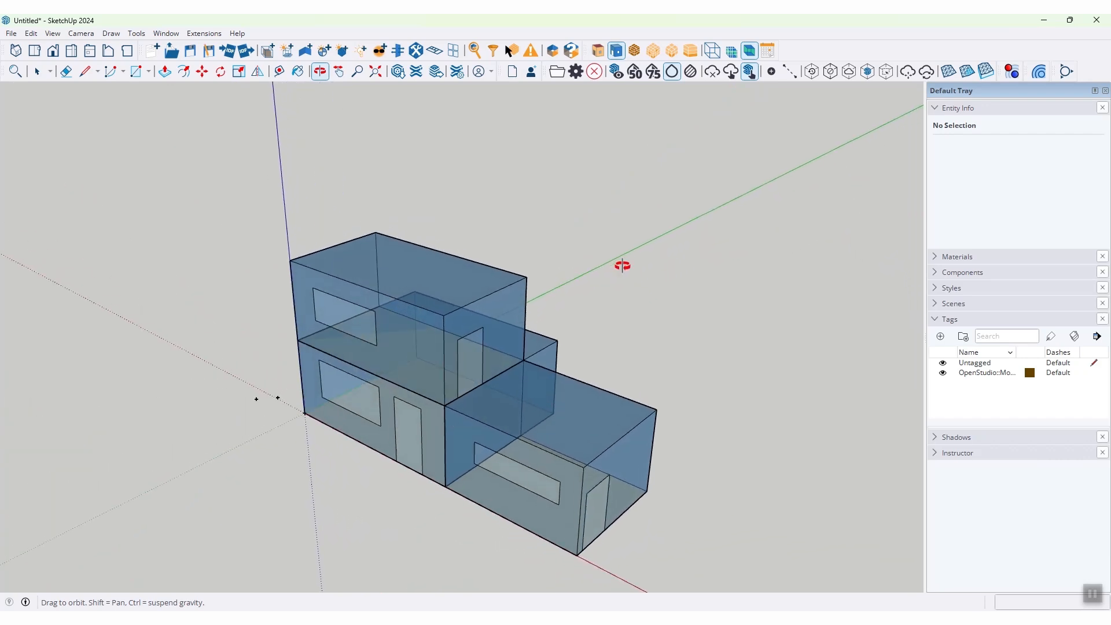
key("space")
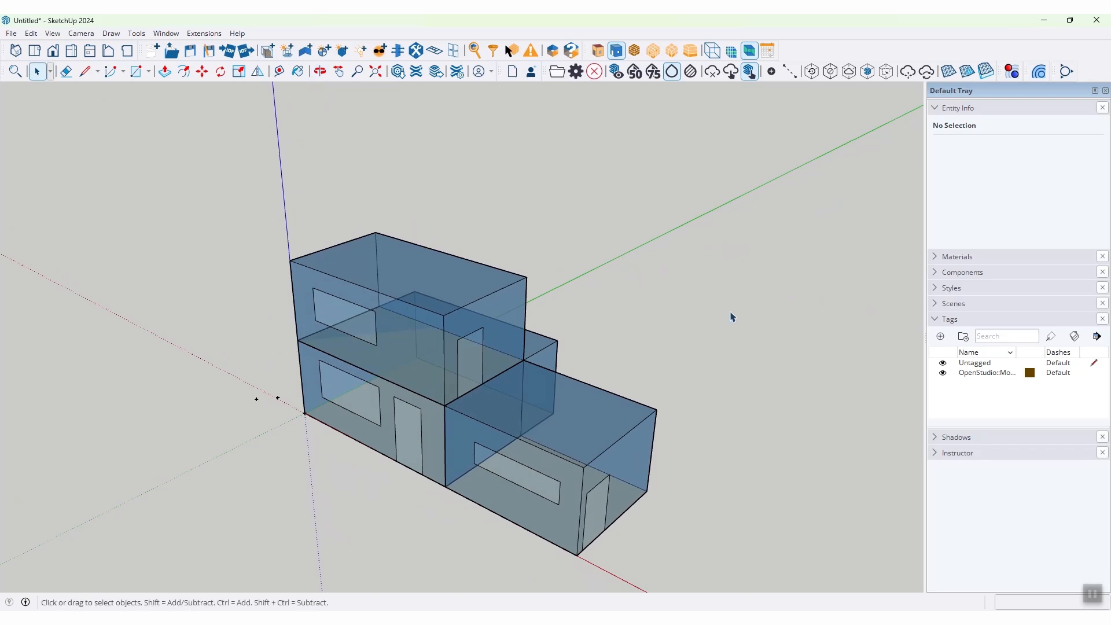
Step: Intersect the inter-zone surfaces in the entire model with Surface Matching, accepting the creation of new geometry
left_click(398, 52)
mouse_move(246, 175)
left_mouse_down()
mouse_move(226, 121)
mouse_move(252, 99)
left_mouse_up()
left_click(158, 147)
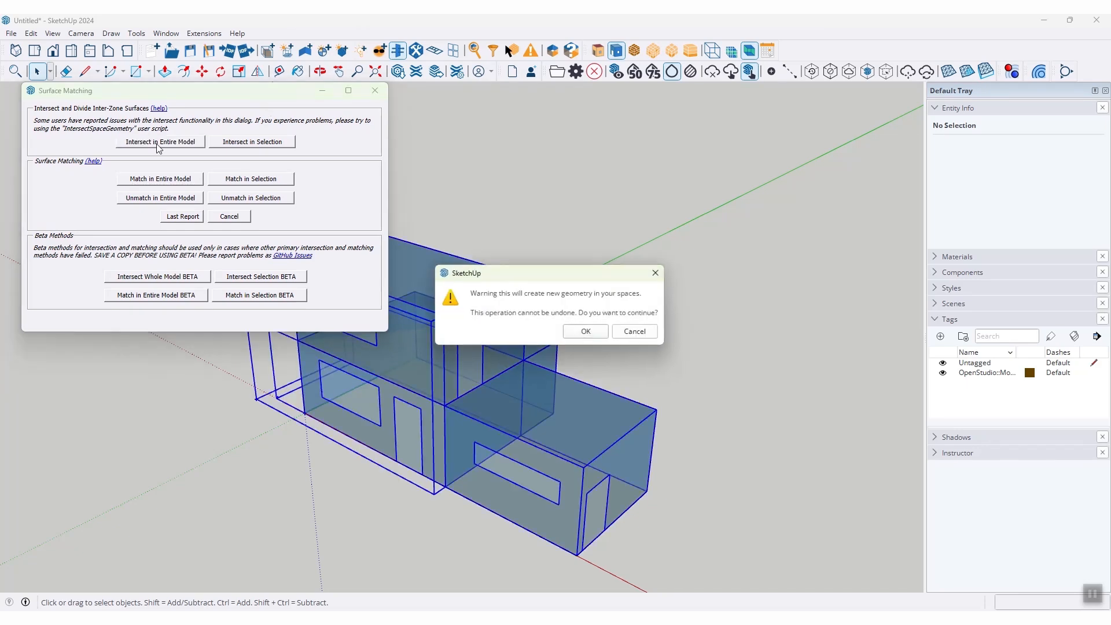
left_click(586, 333)
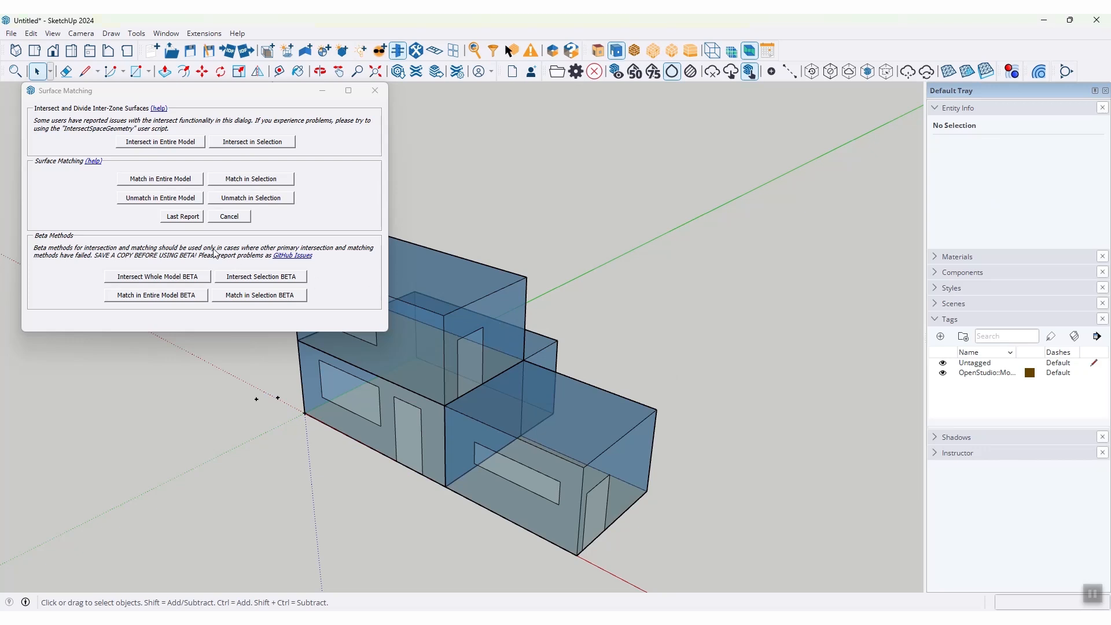
Step: Match the surfaces in the entire model, close Surface Matching and turn off X-ray mode
left_click(166, 181)
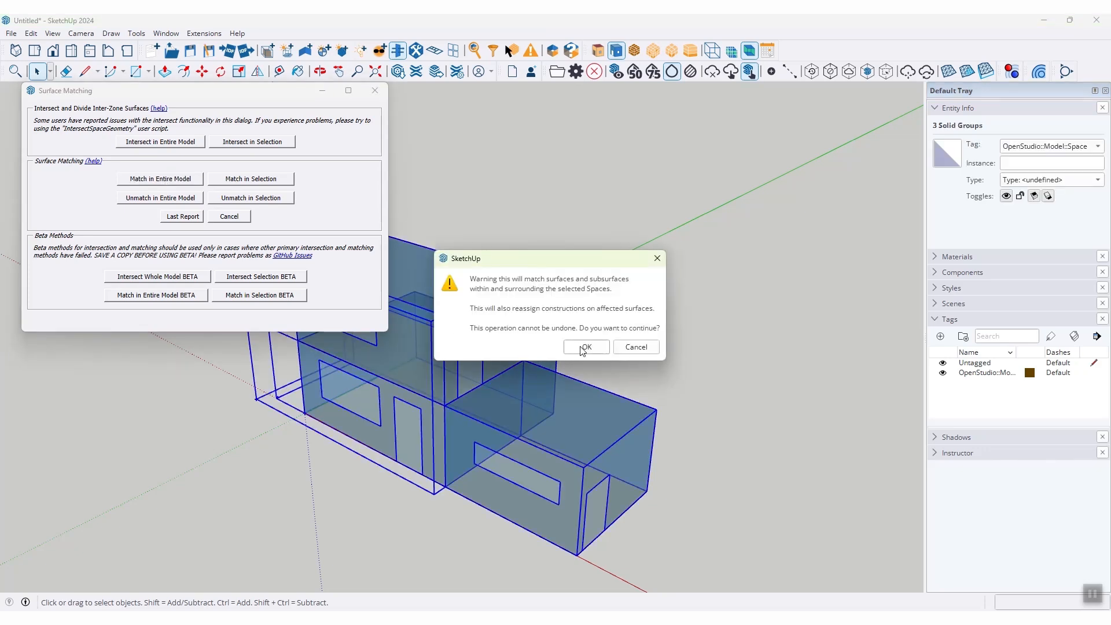
left_click(586, 348)
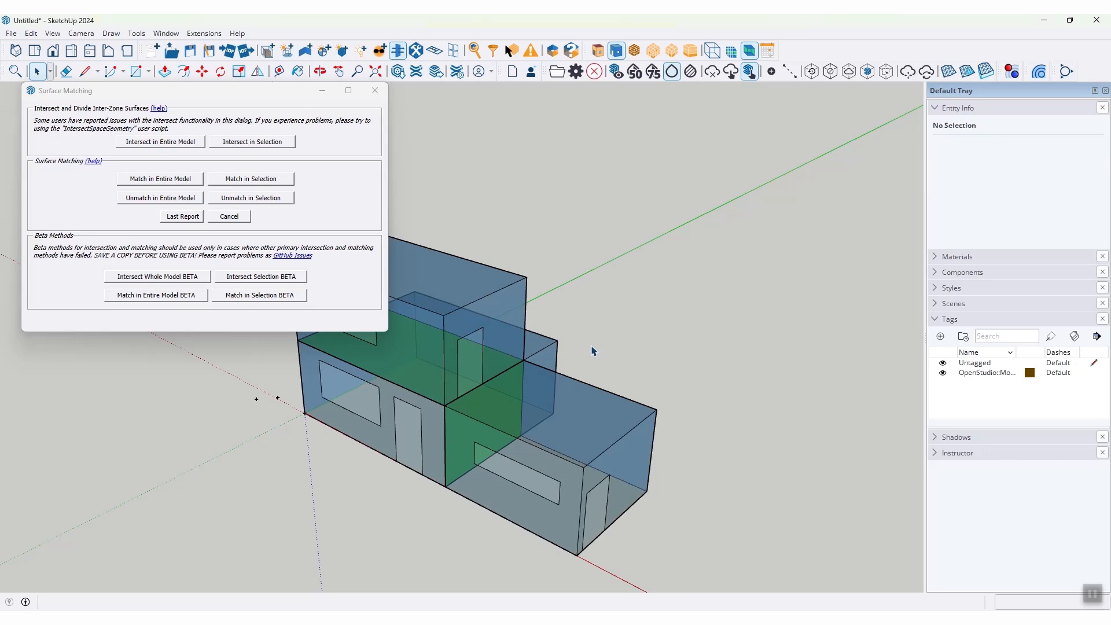
left_click(375, 91)
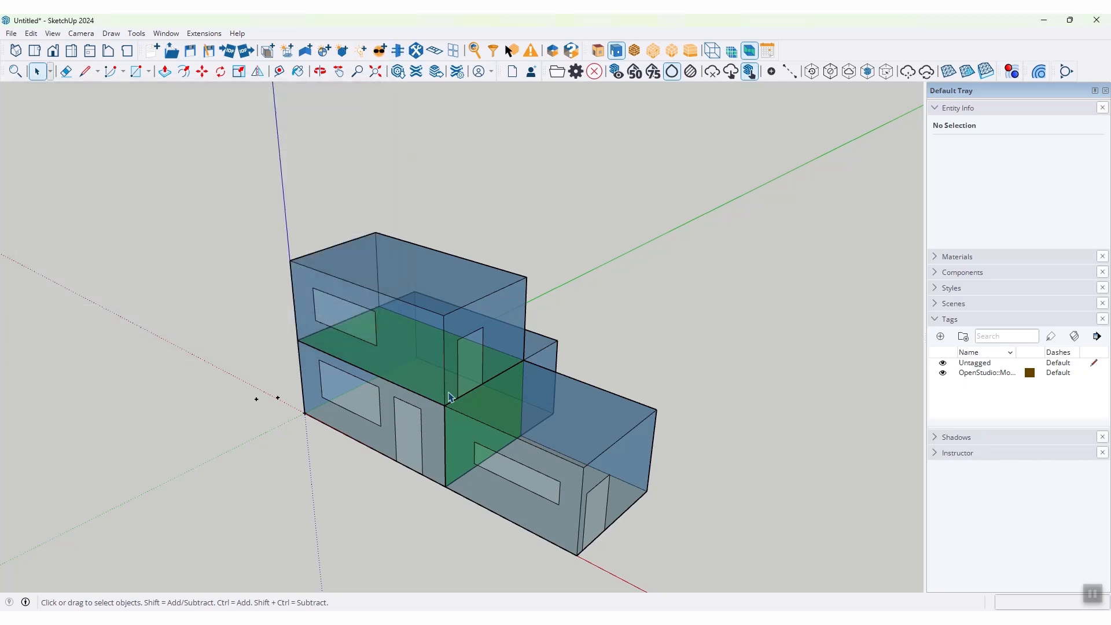
mouse_move(441, 410)
middle_mouse_down()
mouse_move(408, 341)
mouse_move(387, 377)
mouse_move(361, 390)
mouse_move(440, 394)
middle_mouse_up()
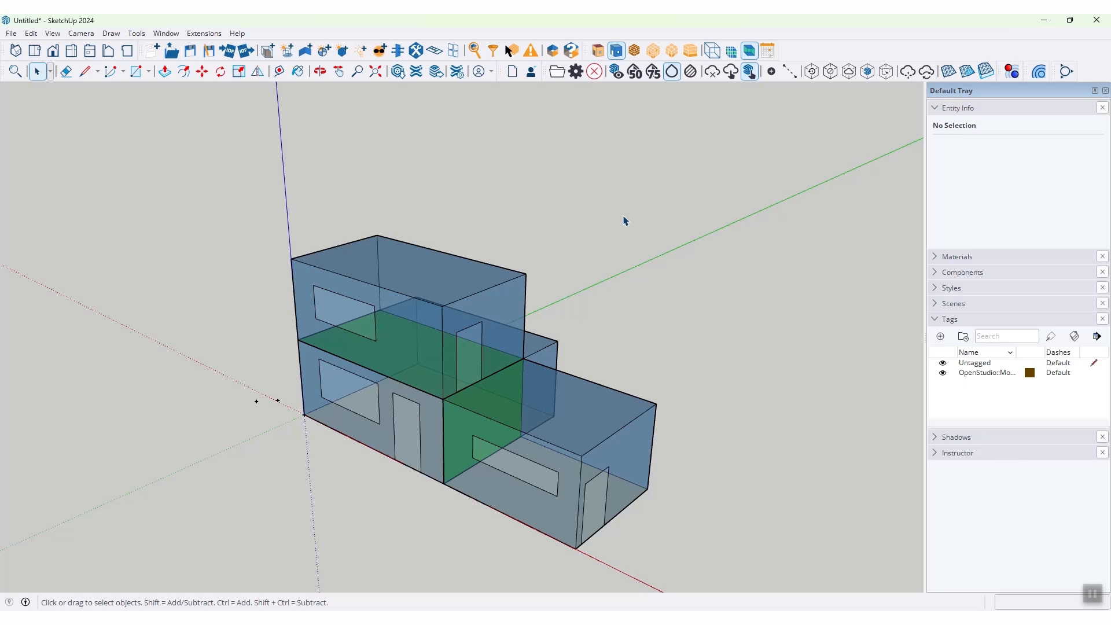
left_click(750, 52)
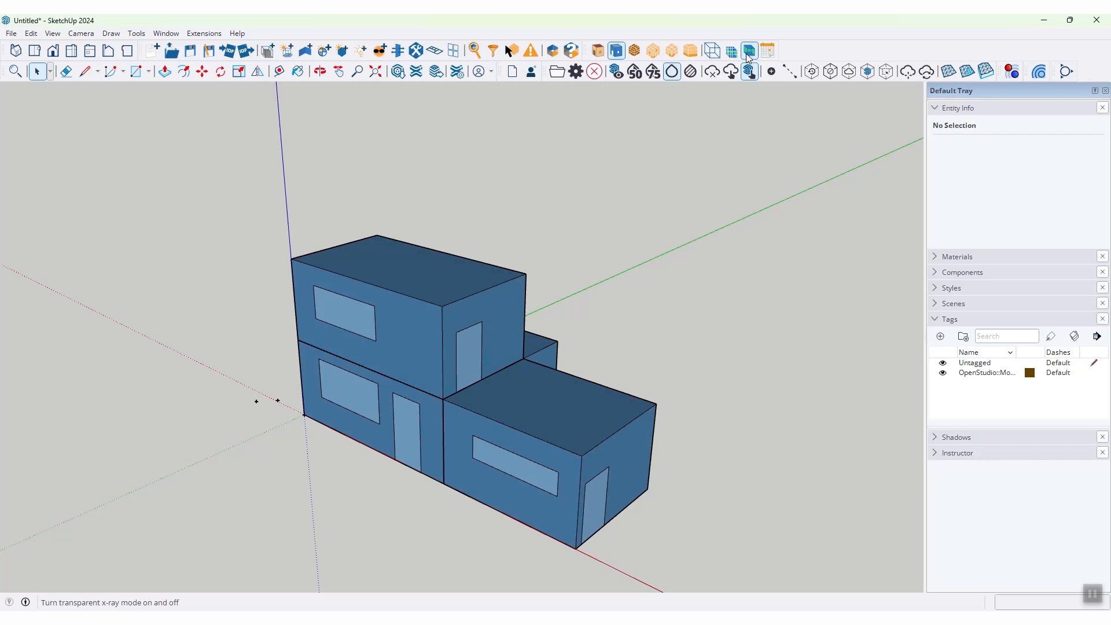
Step: Add new thermal zones for all spaces with no thermal zone, and render the model by thermal zone
left_click(200, 34)
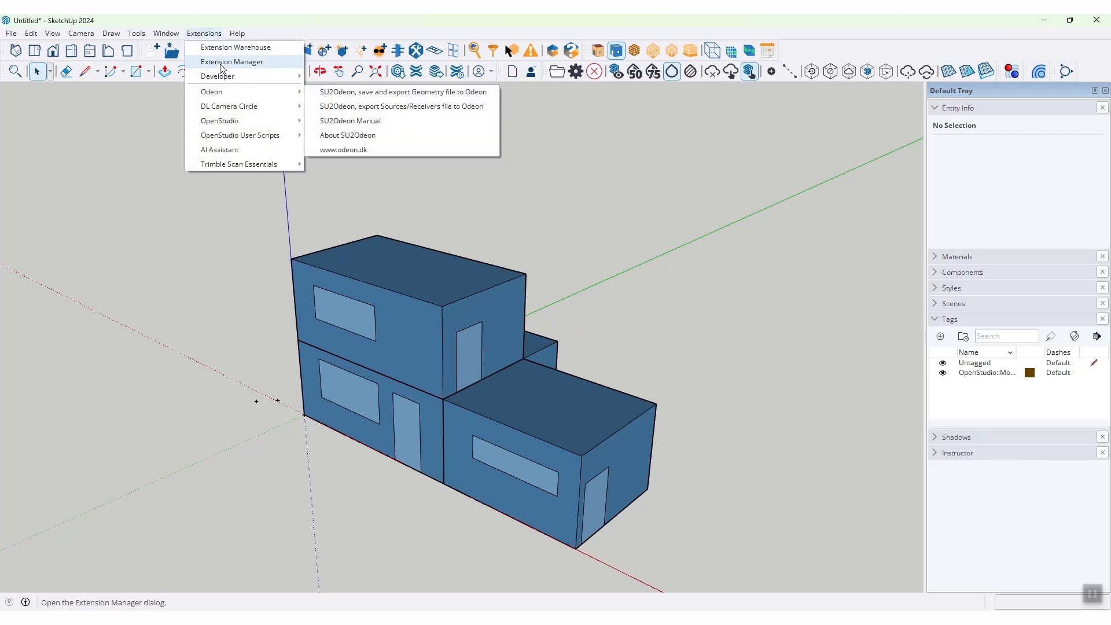
mouse_move(236, 138)
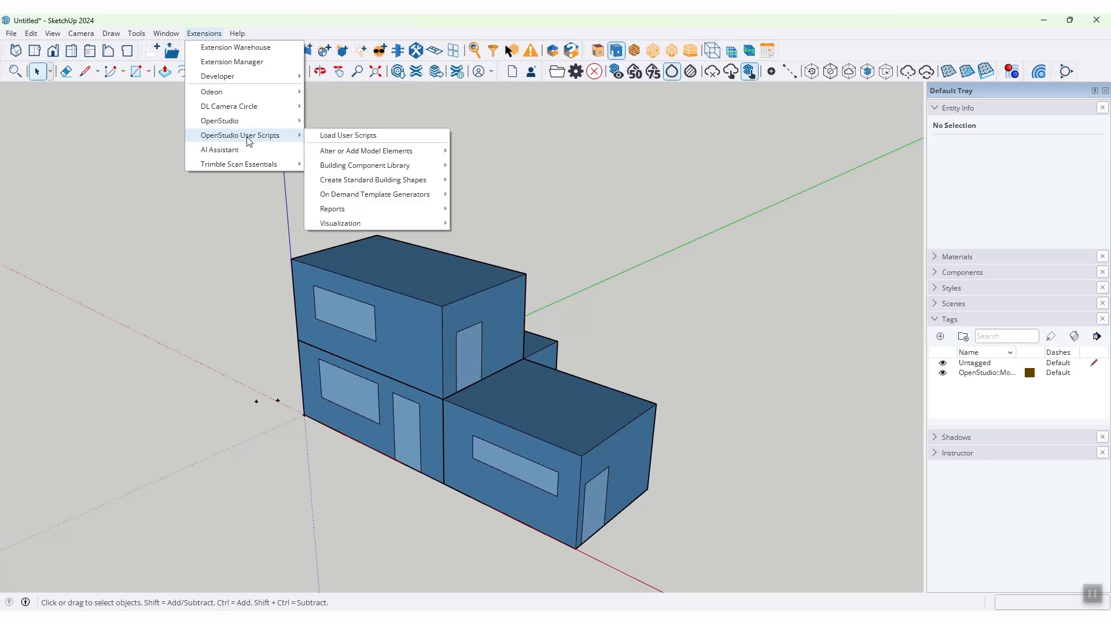
mouse_move(336, 154)
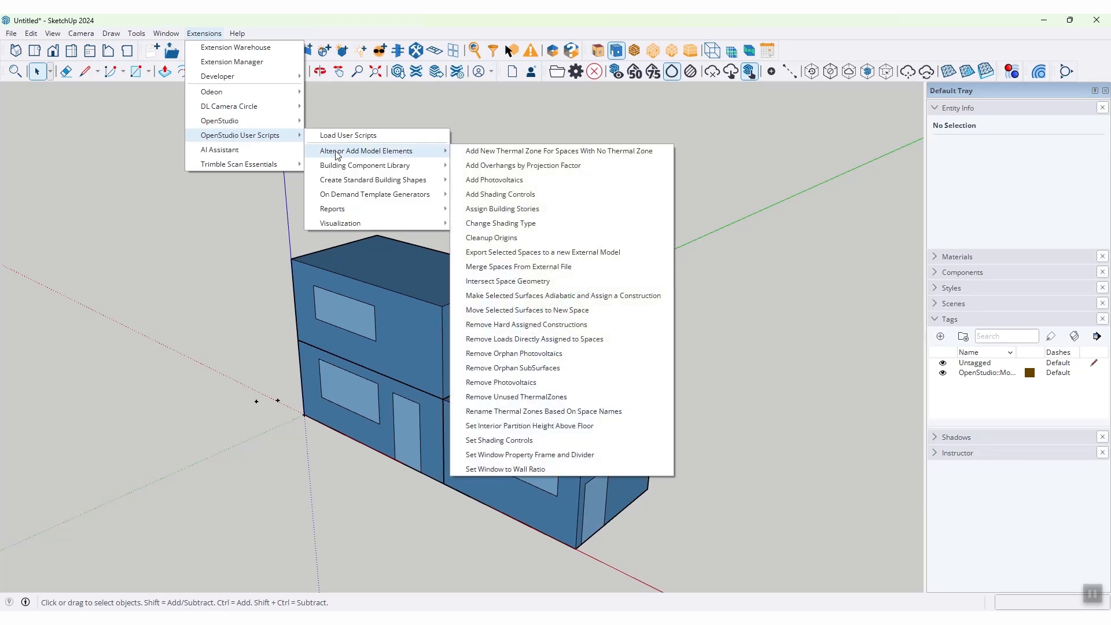
left_click(518, 152)
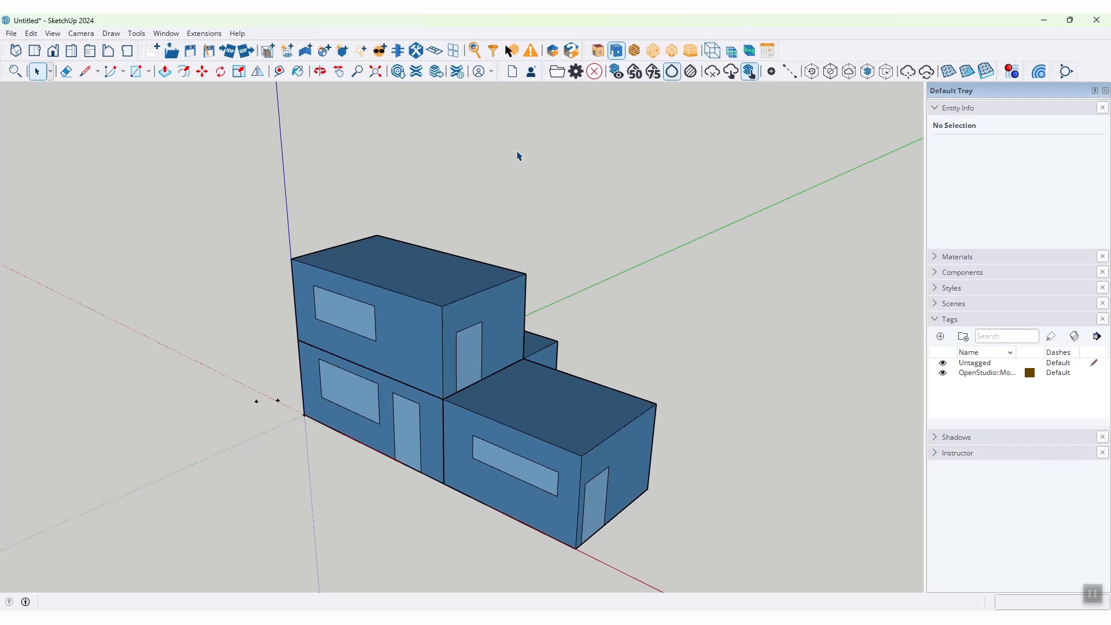
left_click(672, 51)
middle_click_drag(628, 178, 560, 210)
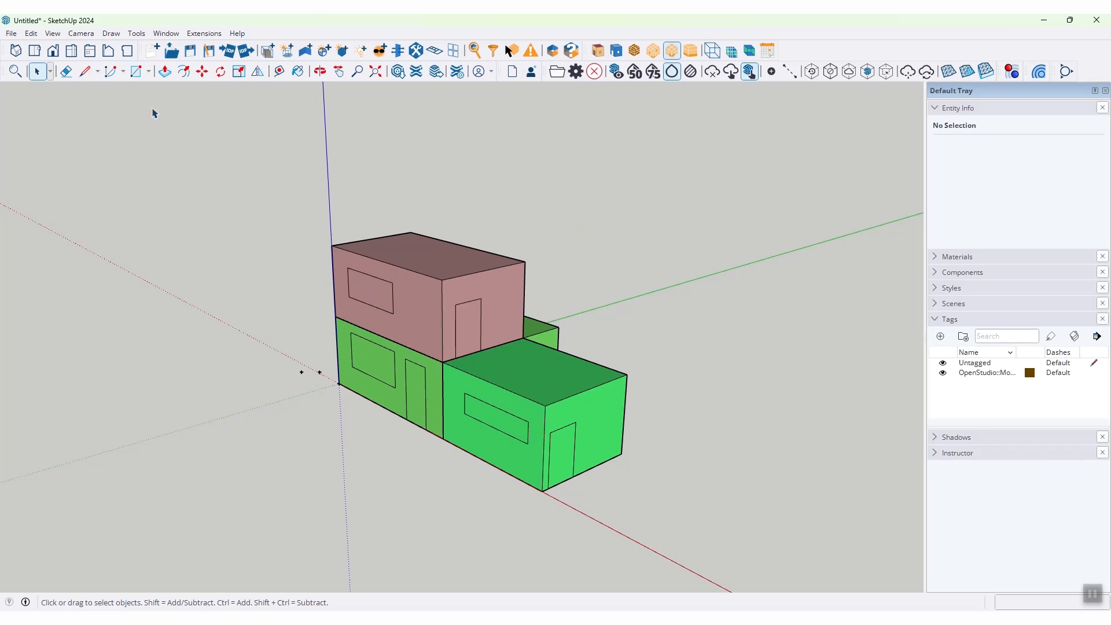
Step: Save the OpenStudio model as E3 in the Project folder
left_click(210, 50)
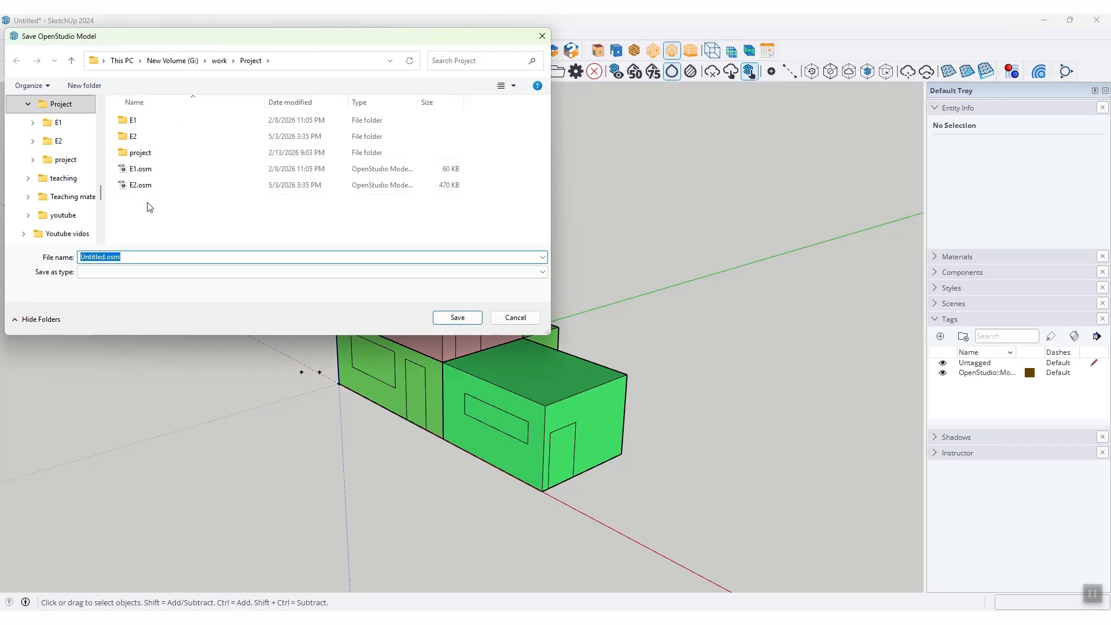
type("E2")
key("BackSpace")
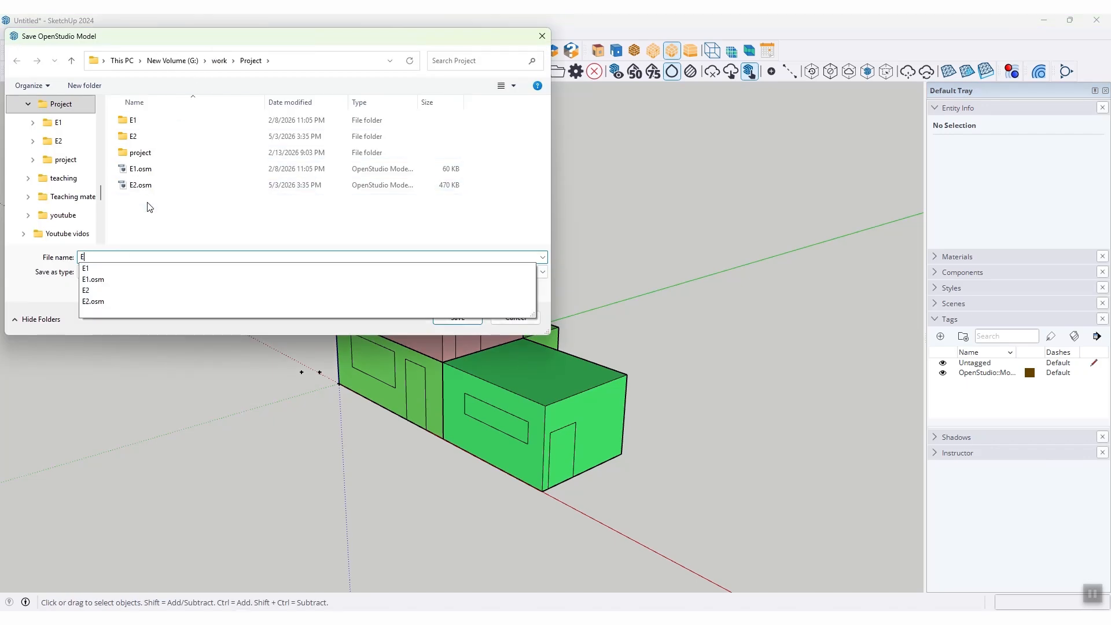
type("3")
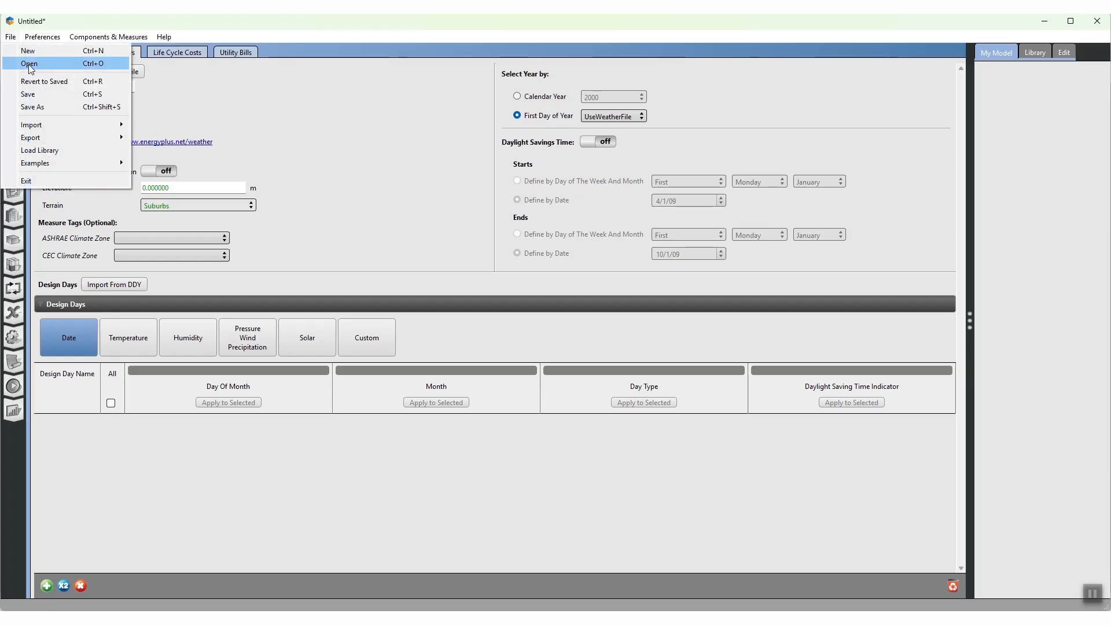
Step: Switch to the OpenStudio Application and open E3.osm, discarding the changes to the untitled document
left_click(28, 58)
left_click(185, 220)
left_click(453, 321)
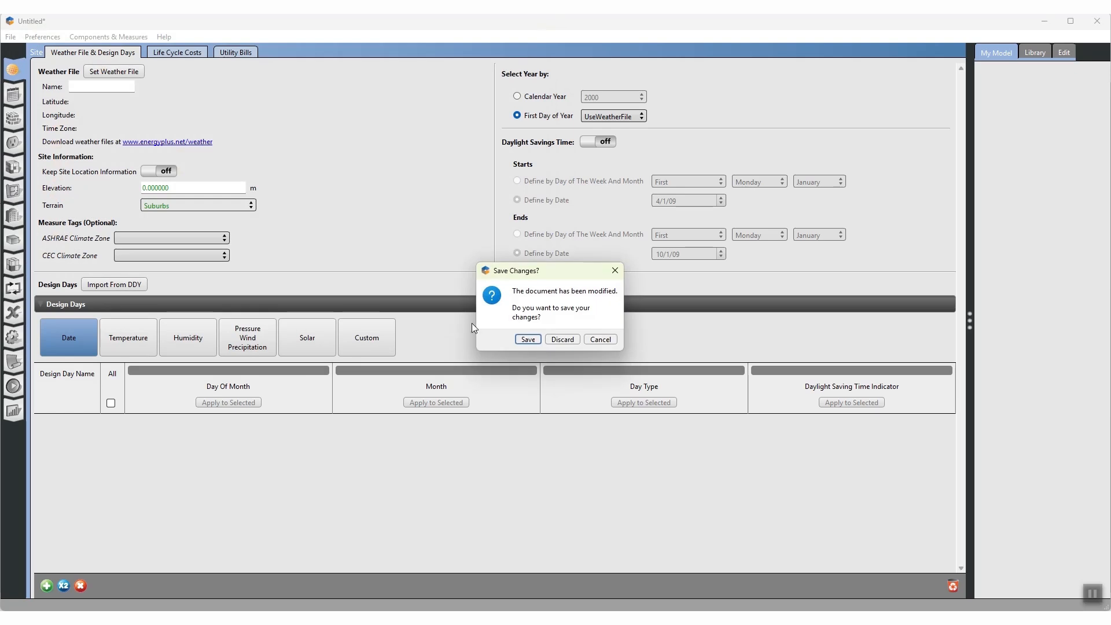
left_click(562, 340)
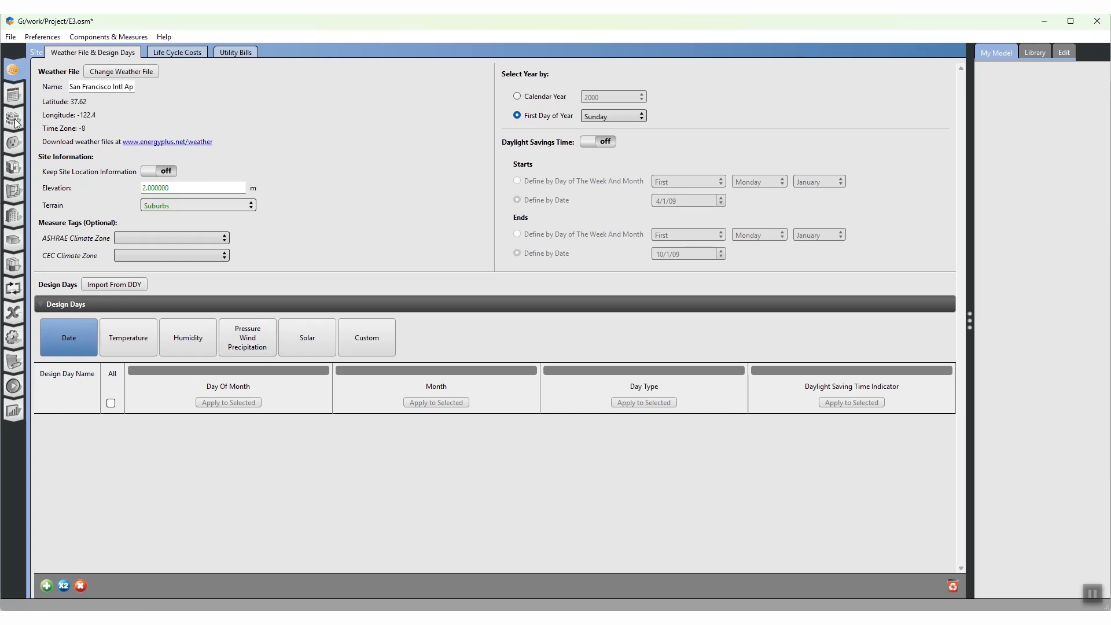
Step: Load E1.osm from the Project folder as a library
left_click(11, 36)
left_click(41, 152)
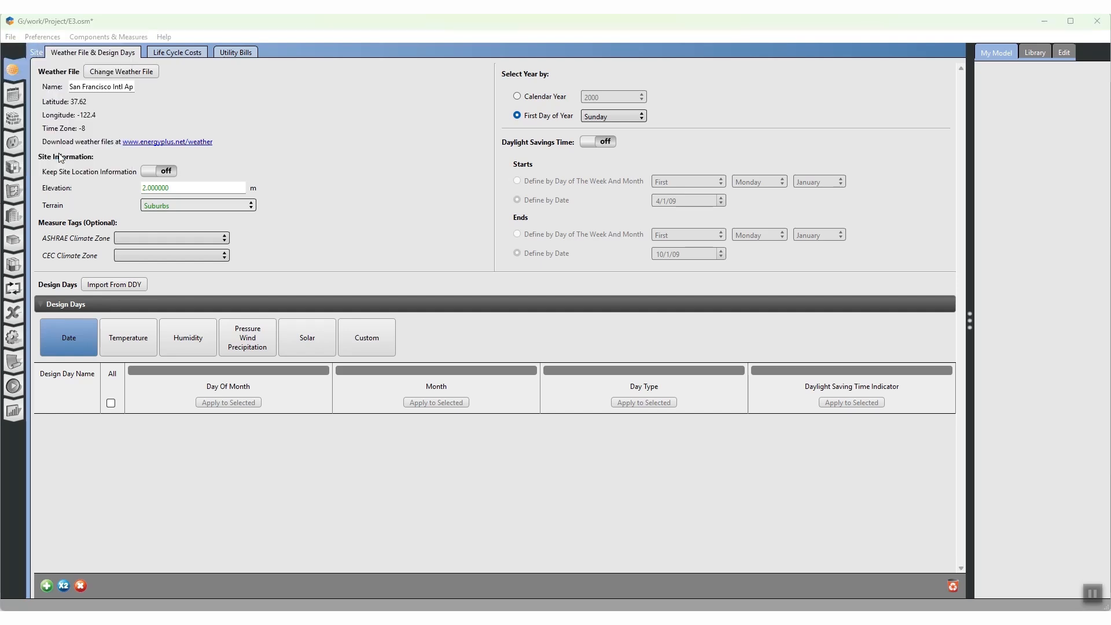
scroll(87, 232, "down", 10)
left_click(84, 218)
left_click(208, 259)
double_click(208, 259)
double_click(205, 229)
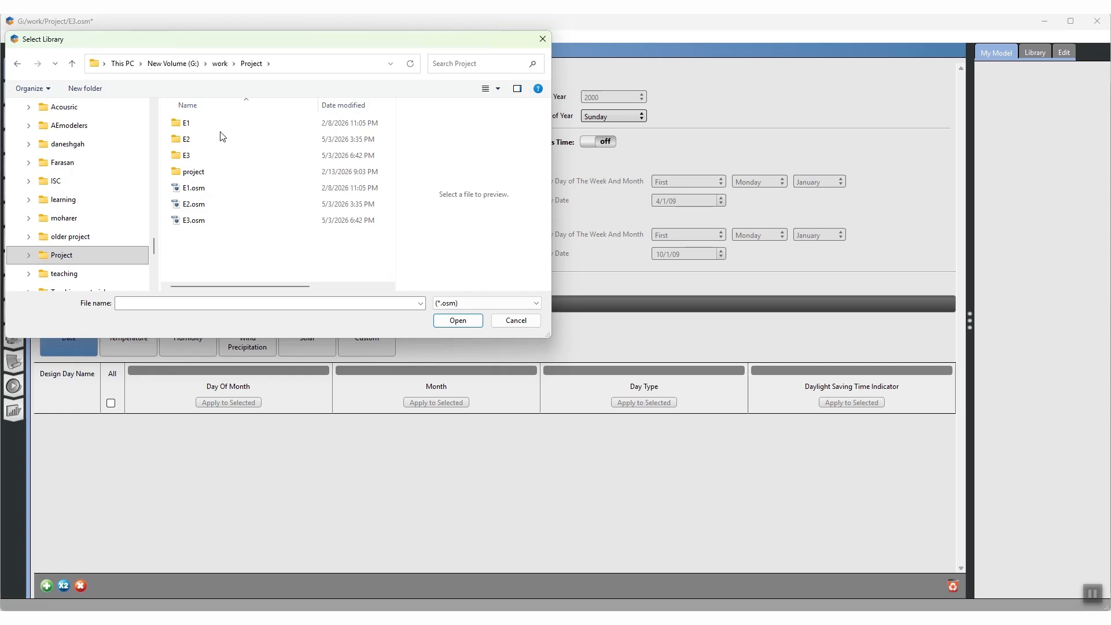
left_click(200, 189)
left_click(461, 321)
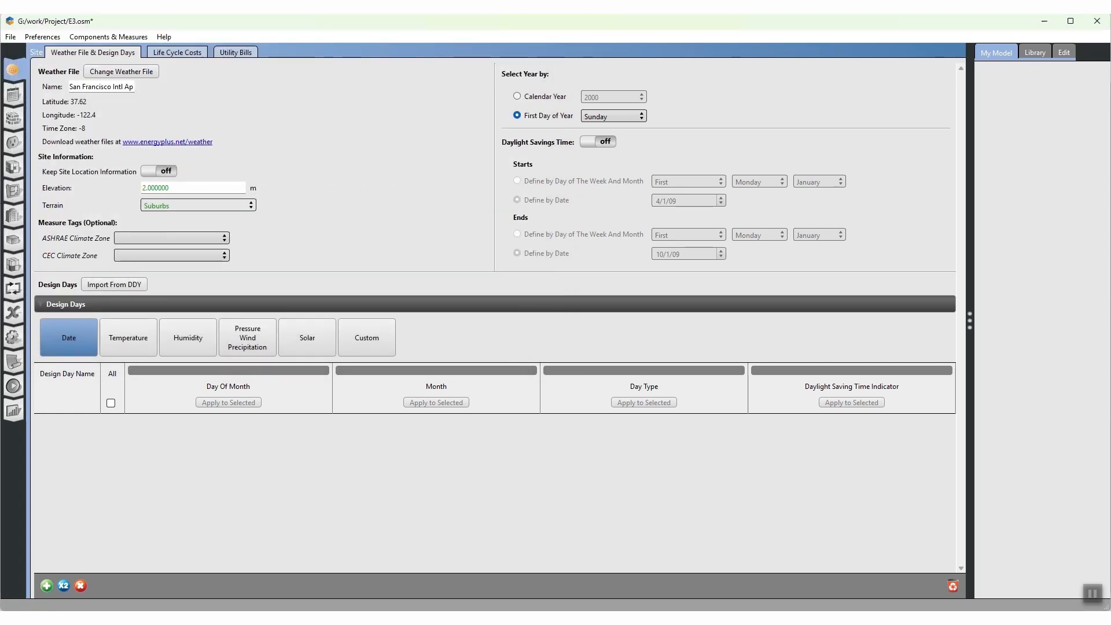
Step: Add My Construction Set from the library to the model's construction sets
left_click(13, 118)
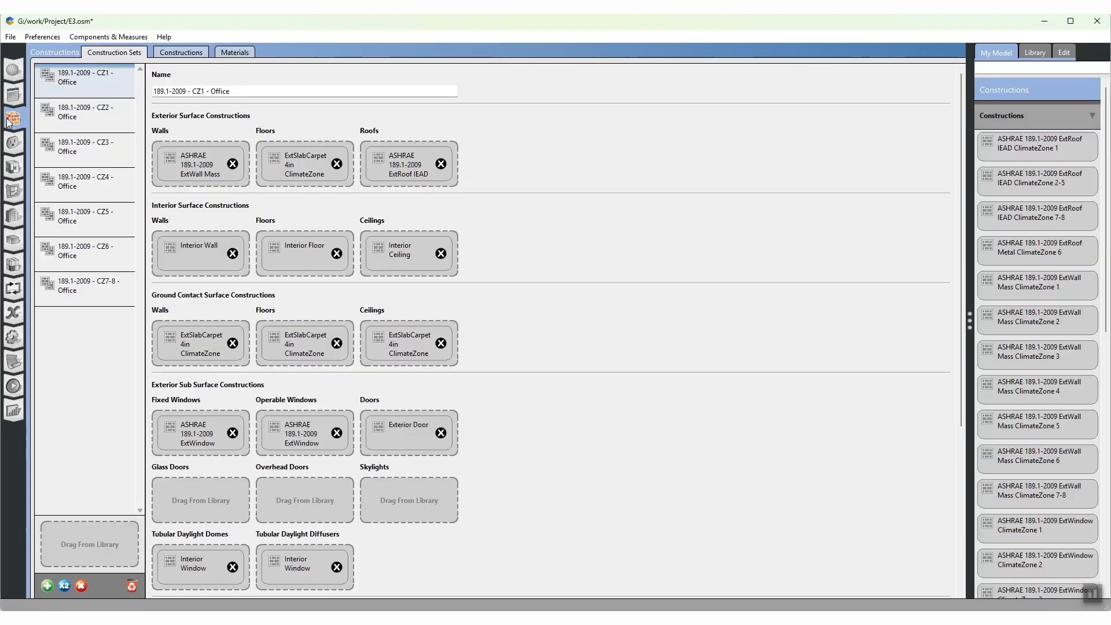
left_click(1035, 52)
left_click_drag(1034, 394, 82, 547)
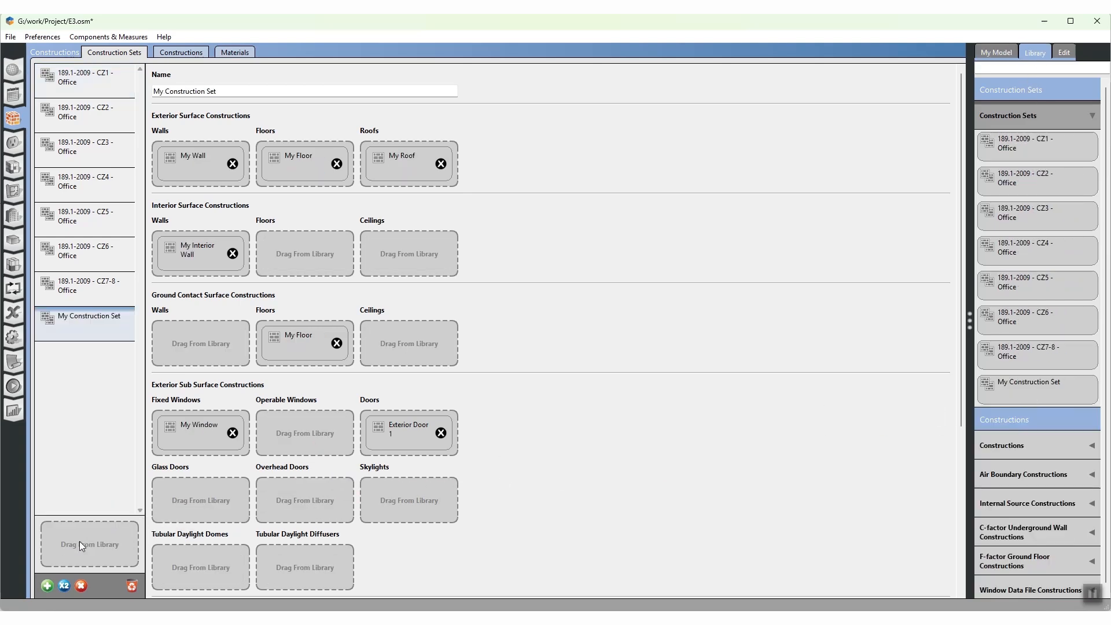
Step: Delete all the 189.1-2009 Office construction sets, CZ1 to CZ7-8, keeping only My Construction Set
left_click(84, 287)
left_click(84, 217)
left_click(87, 78)
left_click(93, 119)
left_click(91, 84)
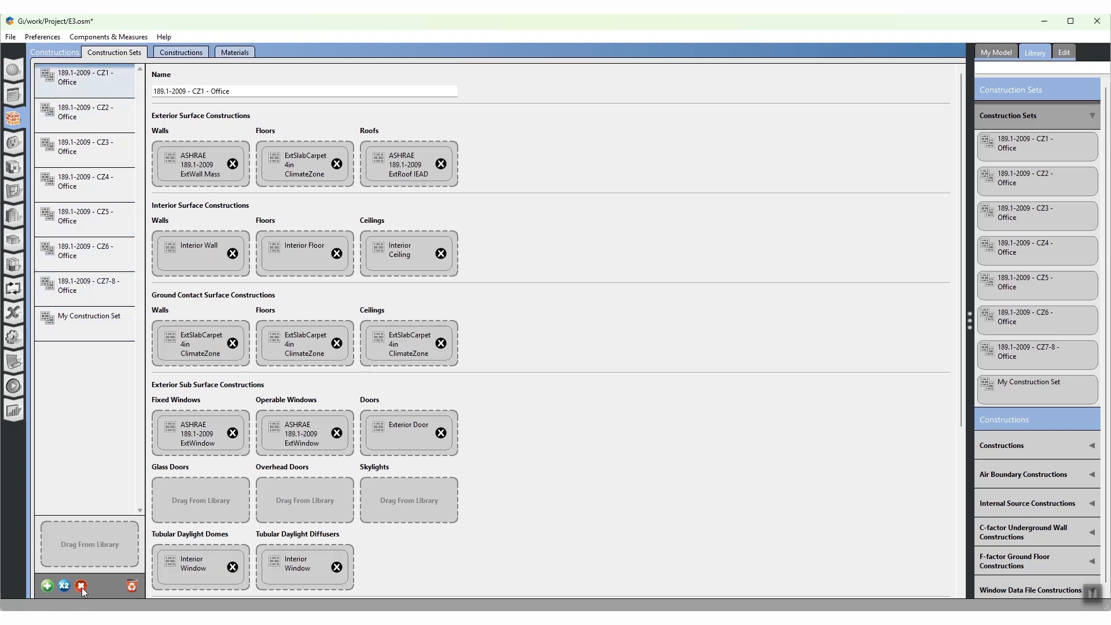
left_click(81, 587)
left_click(81, 586)
left_click(81, 586)
left_click(82, 586)
left_click(81, 587)
left_click(81, 586)
left_click(81, 587)
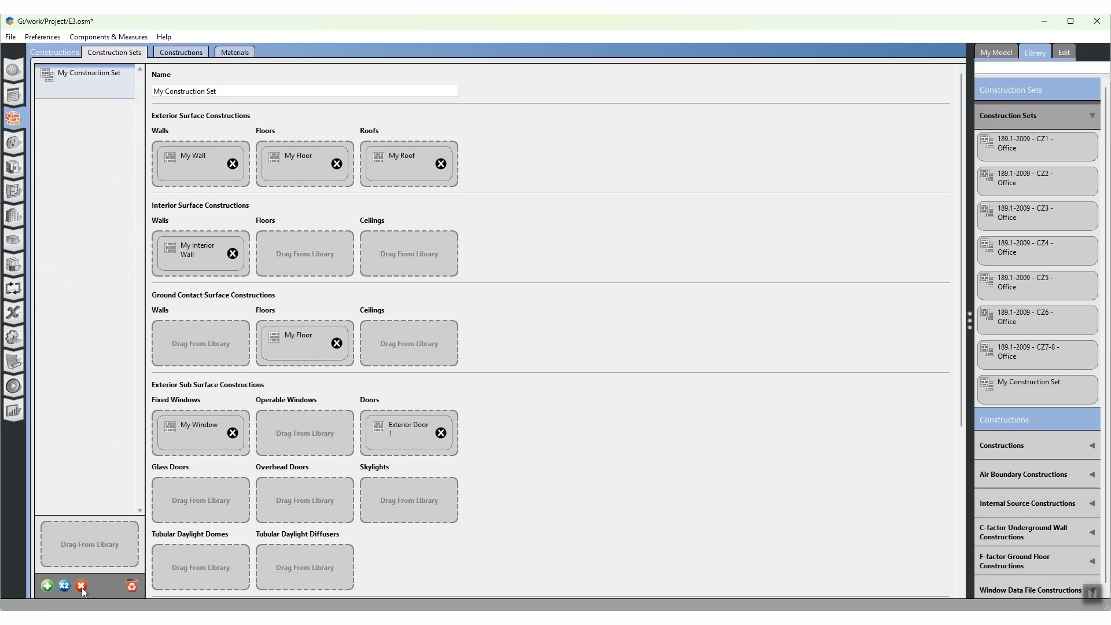
Step: Look through the model's space types and load definitions
left_click(14, 173)
scroll(359, 335, "down", 10)
scroll(359, 335, "down", 10)
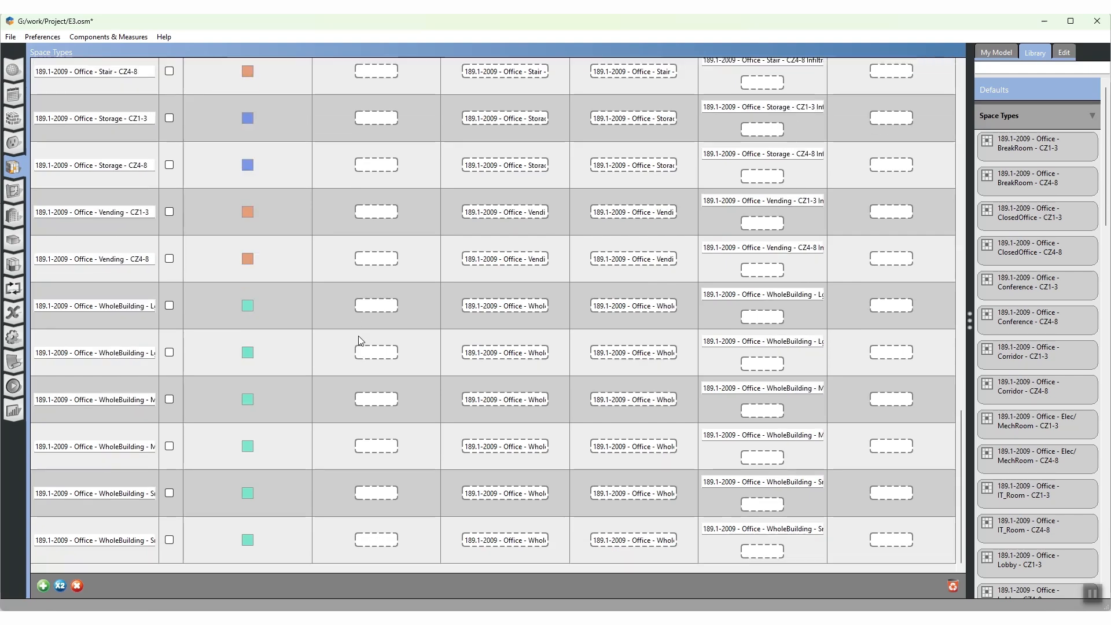
mouse_move(1108, 214)
left_mouse_down()
mouse_move(1110, 395)
mouse_move(1108, 215)
left_mouse_up()
scroll(151, 246, "up", 7)
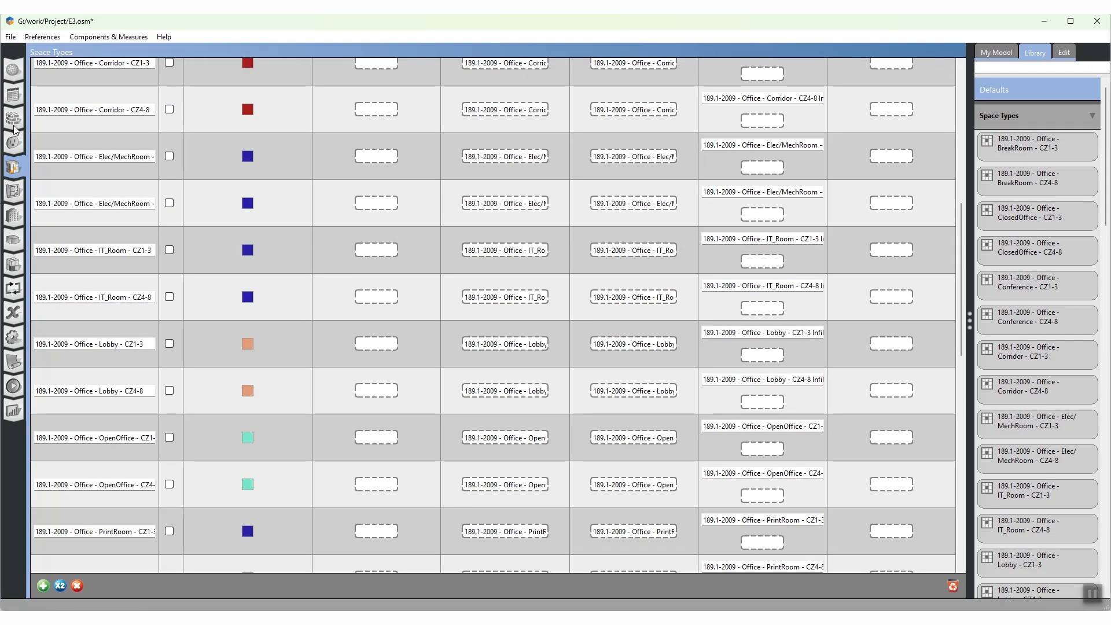
left_click(15, 123)
left_click(15, 139)
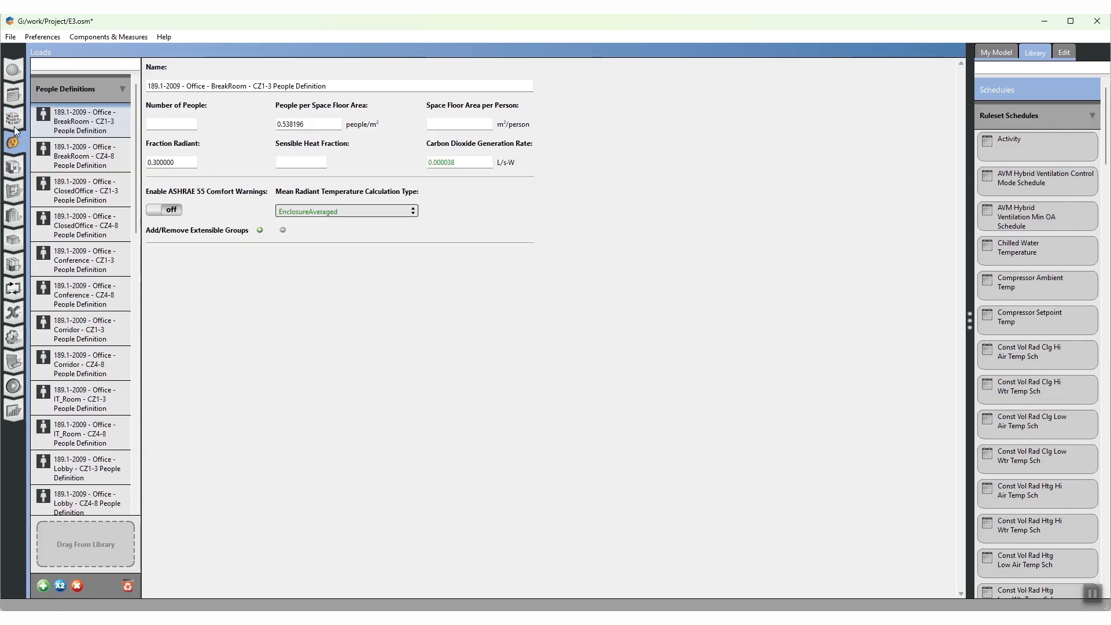
Step: Delete the default 189.1-2009 Office schedule sets from the model
left_click(7, 95)
scroll(102, 171, "down", 15)
left_click(112, 482)
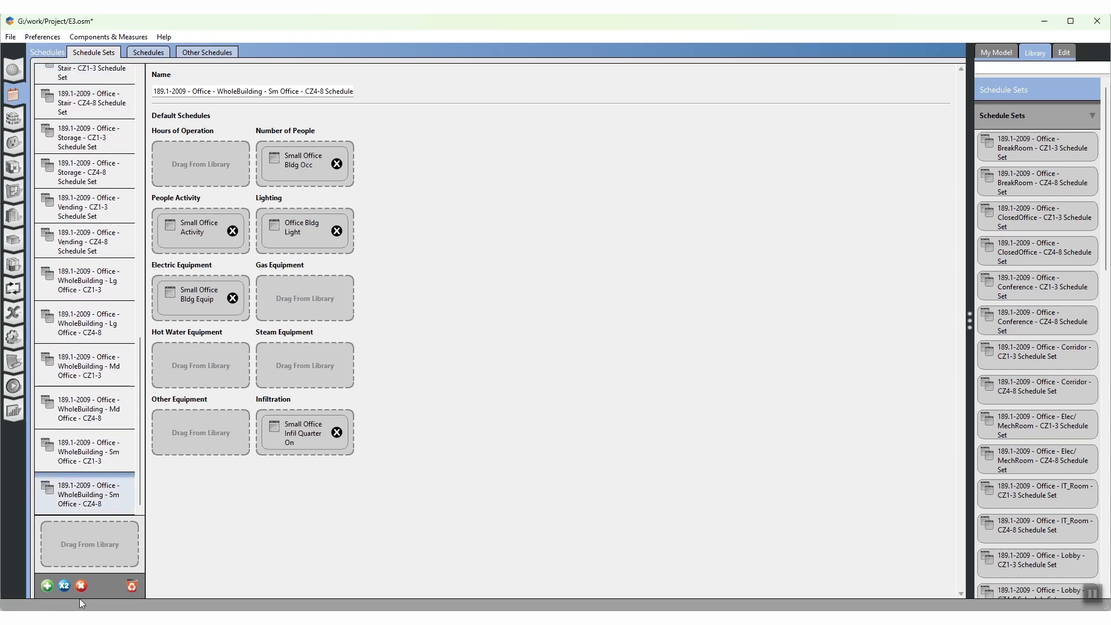
left_click(81, 586)
left_click(81, 586)
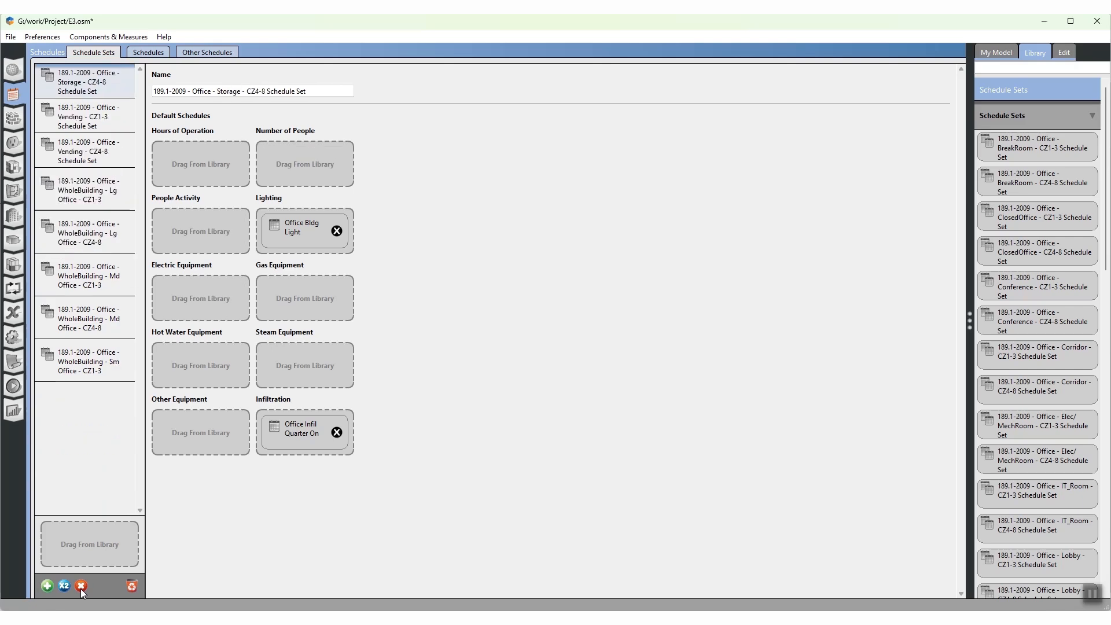
left_click(81, 586)
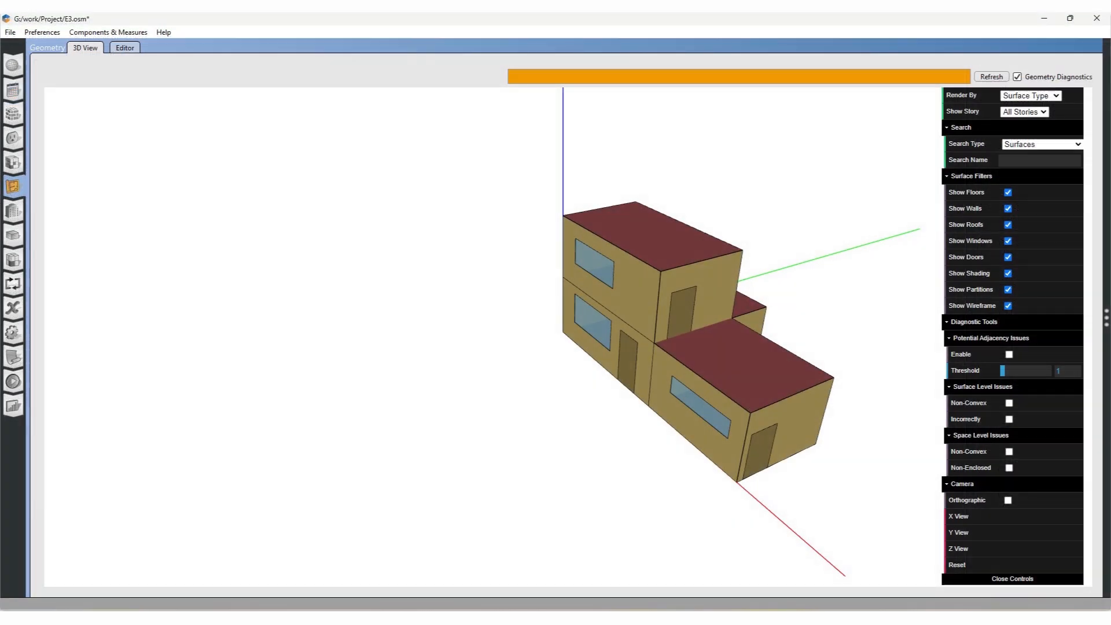